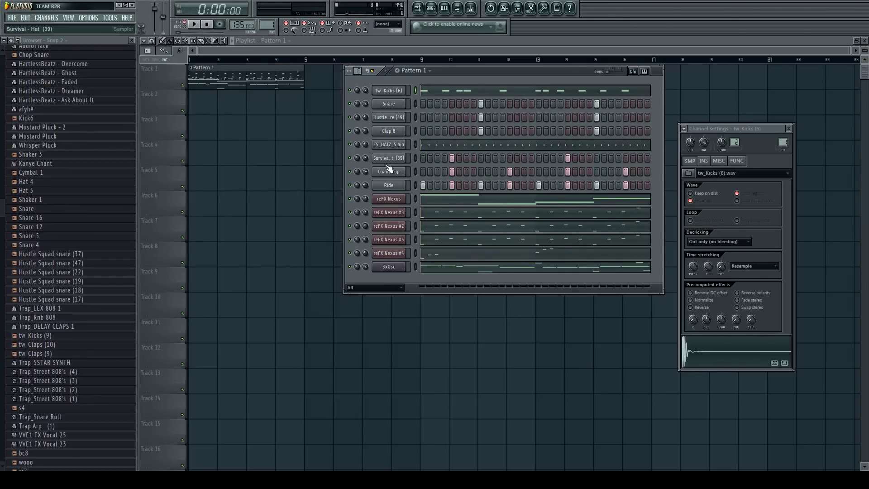
# Review the tw_Kicks (6) notes in the piano roll, return to the step sequencer and audition the pattern.
pyautogui.click(396, 94)
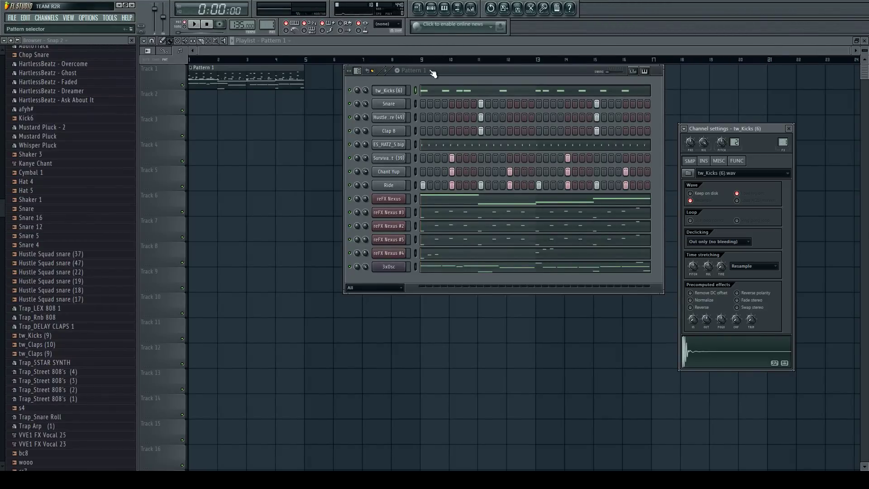
pyautogui.click(427, 91)
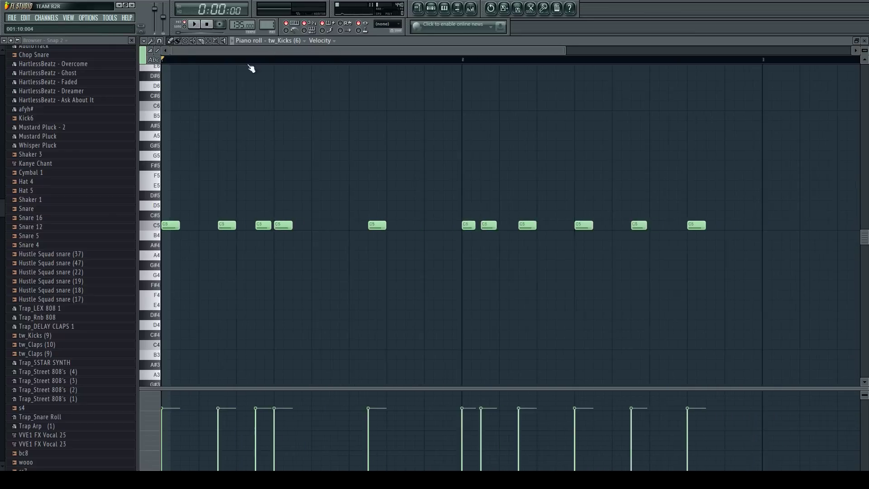
pyautogui.press('F7')
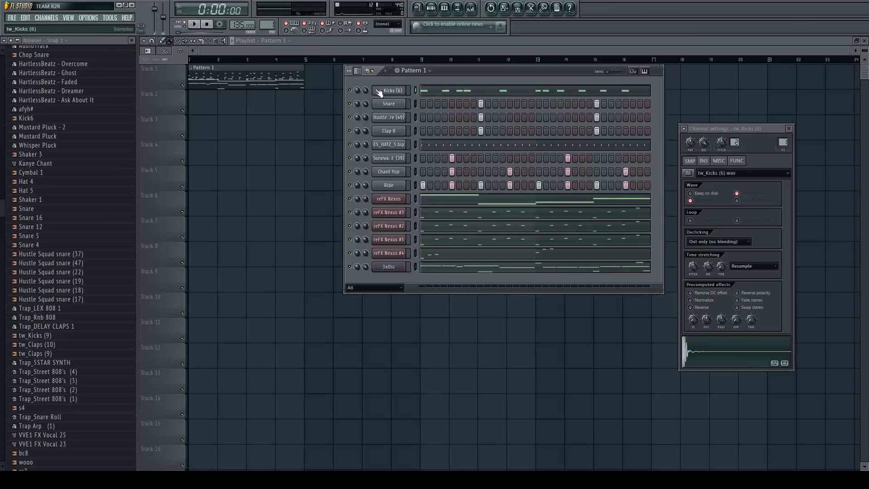
pyautogui.click(418, 91)
pyautogui.press('space')
pyautogui.press('space')
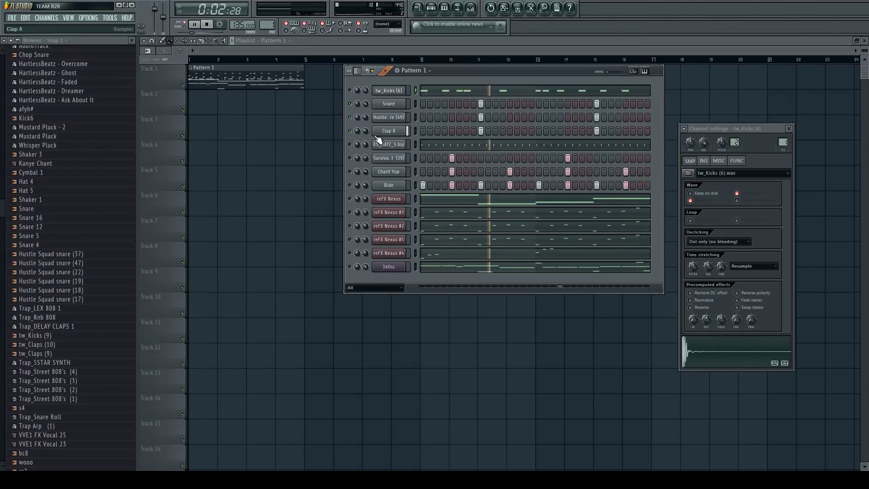
pyautogui.press('space')
# Toggle the mute states of the Hustle Squad snare, Snare and Clap 8 channels, and play the pattern to hear them.
pyautogui.click(349, 117)
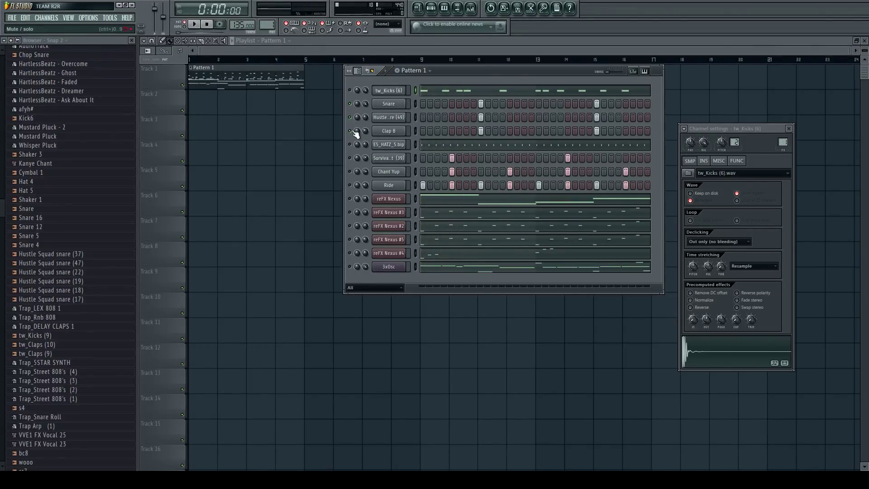
pyautogui.click(350, 104)
pyautogui.click(349, 131)
pyautogui.press('space')
pyautogui.press('space')
pyautogui.press('space')
pyautogui.click(349, 103)
pyautogui.press('space')
# Examine the ES_HATZ_5.bip hi-hat notes along the piano roll, and play the pattern with the hats.
pyautogui.click(378, 146)
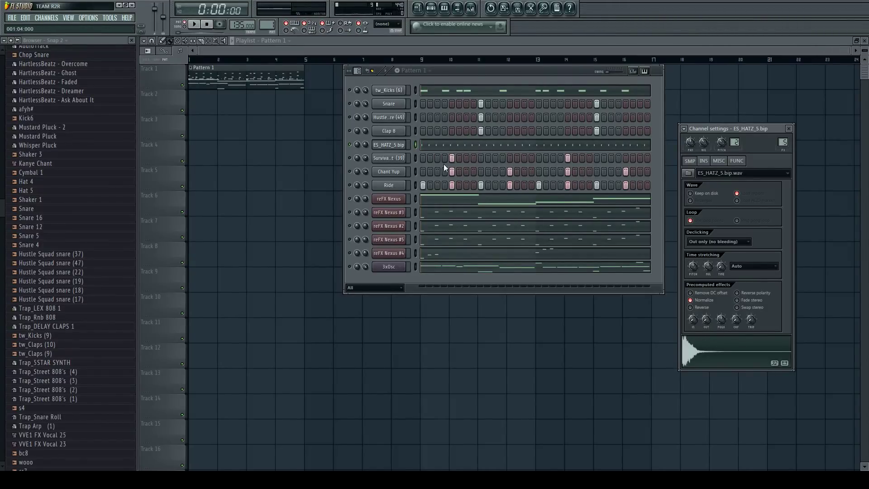
pyautogui.click(436, 144)
pyautogui.scroll(-4, 351, 194)
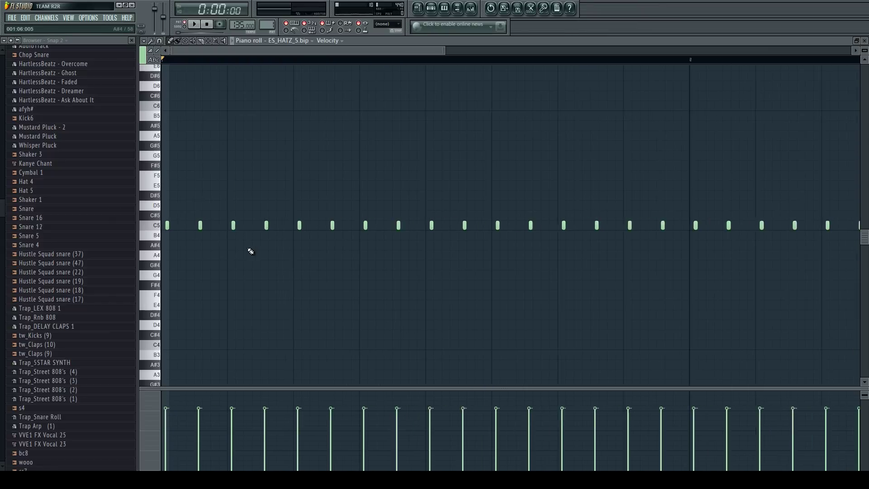
pyautogui.scroll(-1, 251, 252)
pyautogui.scroll(5, 228, 235)
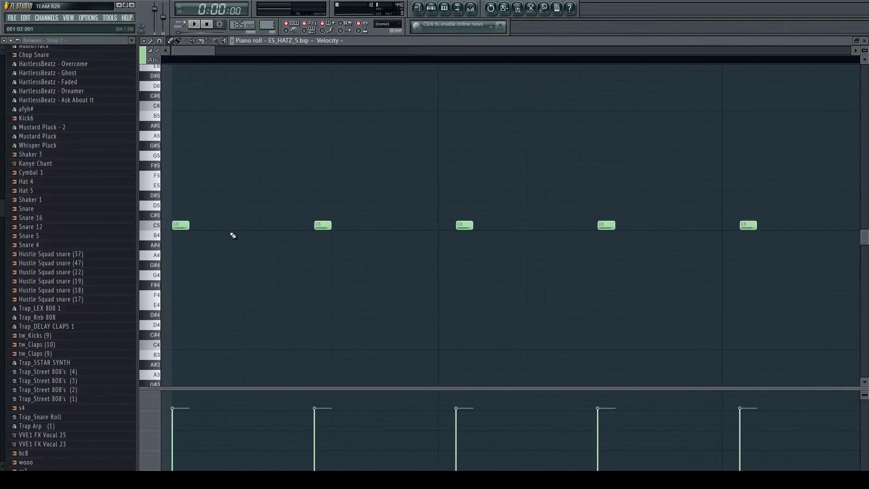
pyautogui.click(162, 51)
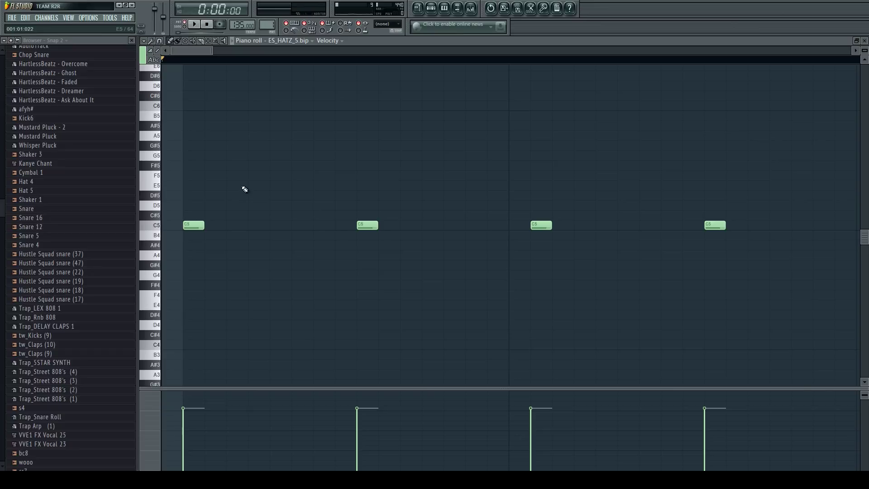
pyautogui.scroll(-5, 244, 189)
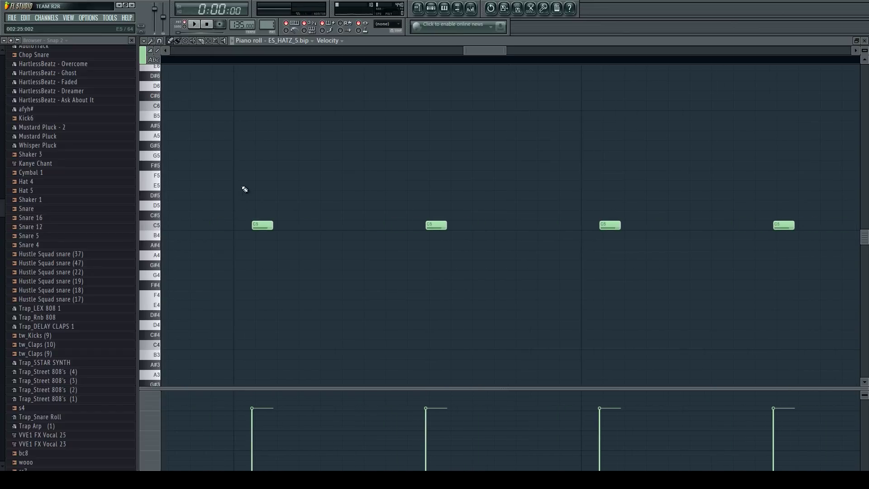
pyautogui.scroll(1, 245, 189)
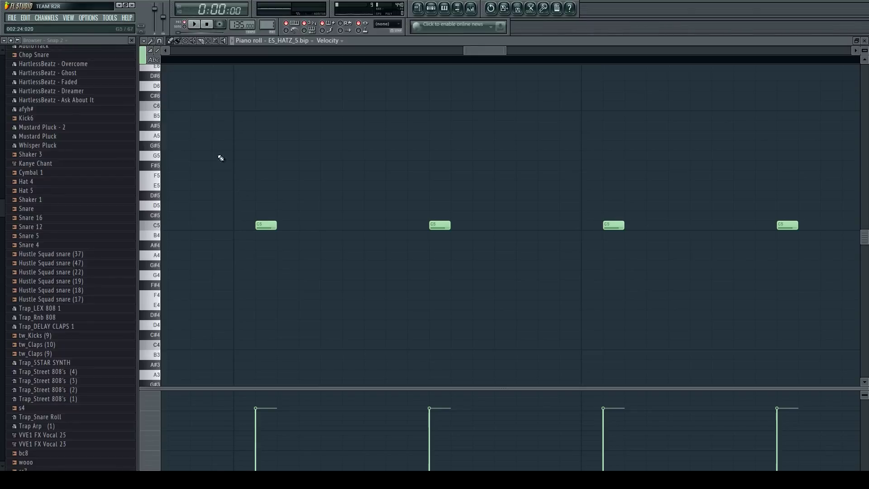
pyautogui.scroll(-2, 221, 158)
pyautogui.moveTo(225, 50); pyautogui.dragTo(213, 51)
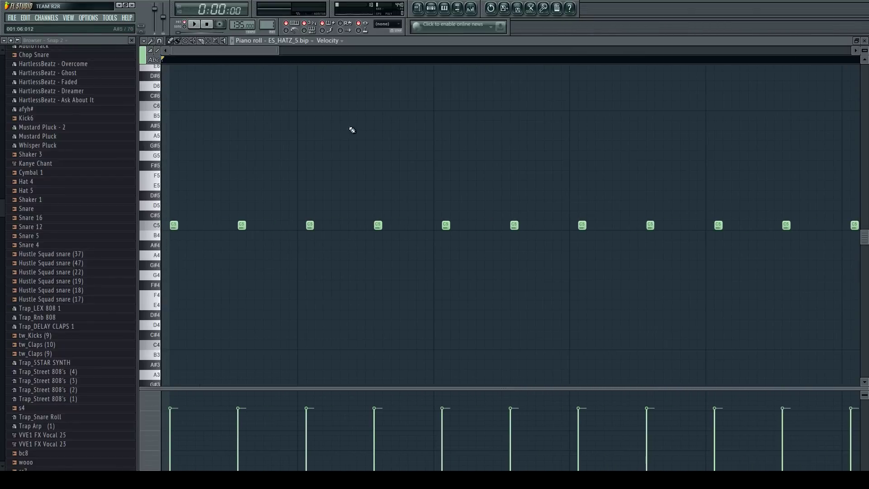
pyautogui.press('Escape')
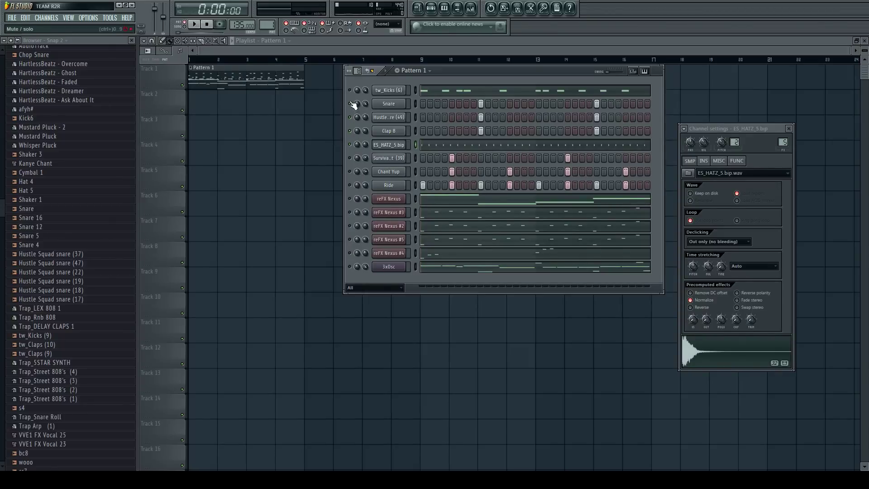
pyautogui.press('space')
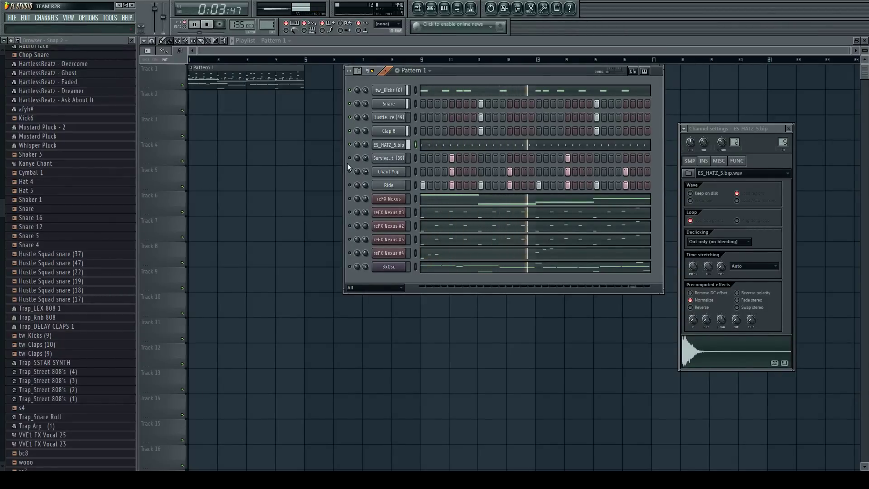
pyautogui.press('space')
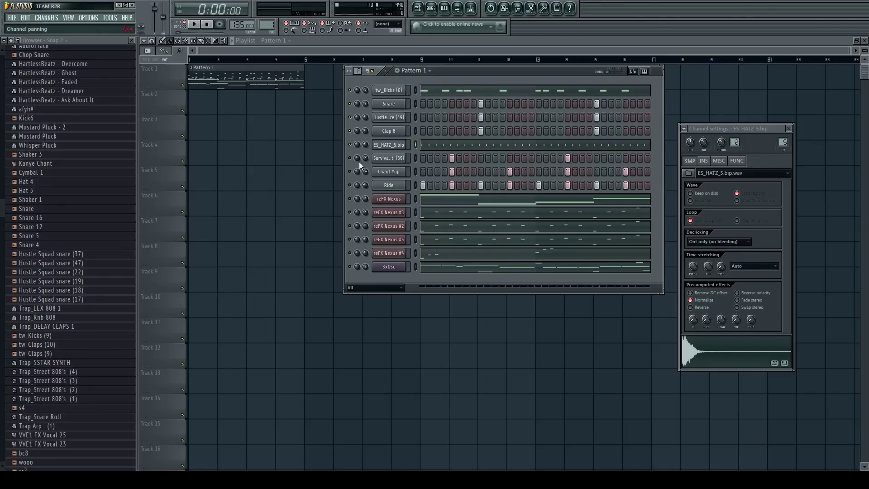
# Play the pattern while checking the Survival - Hat (39) and Chant Yup channel settings, and adjust the Ride channel's pitch.
pyautogui.click(389, 158)
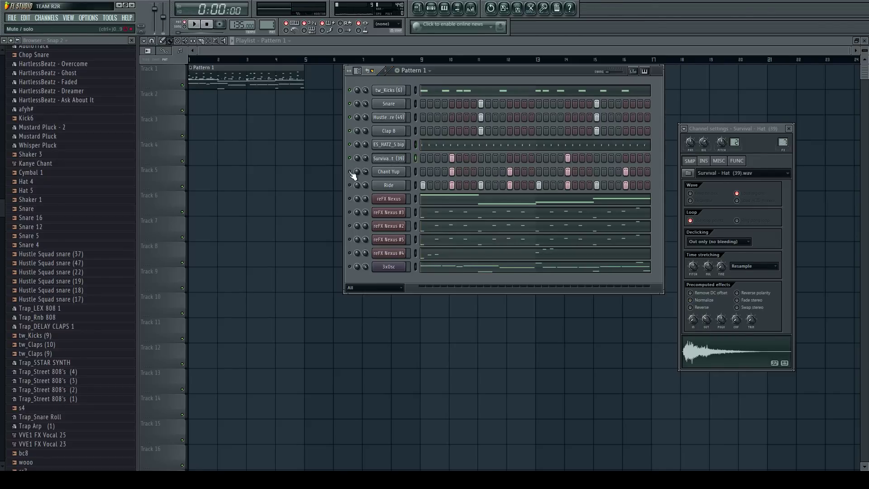
pyautogui.press('space')
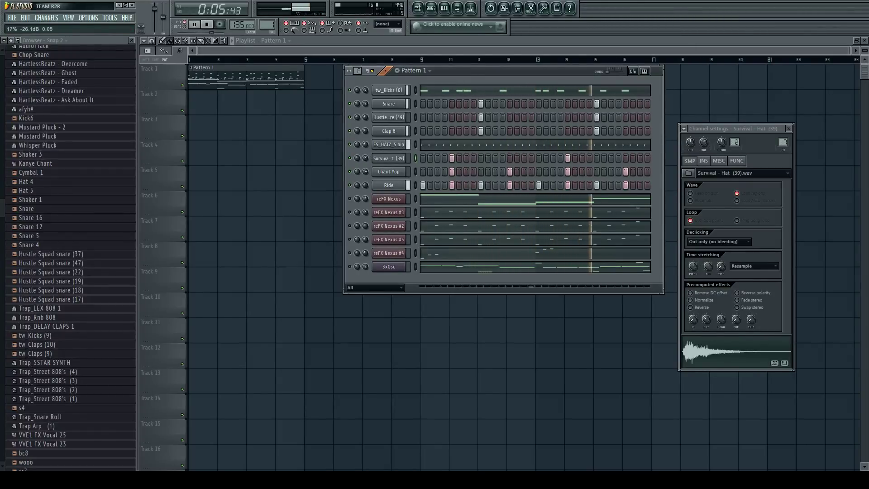
pyautogui.click(392, 186)
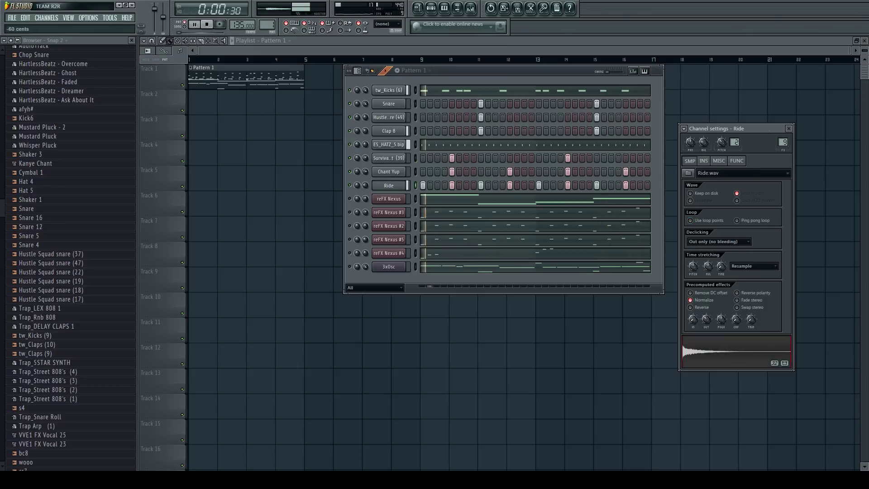
pyautogui.moveTo(721, 142); pyautogui.dragTo(721, 120)
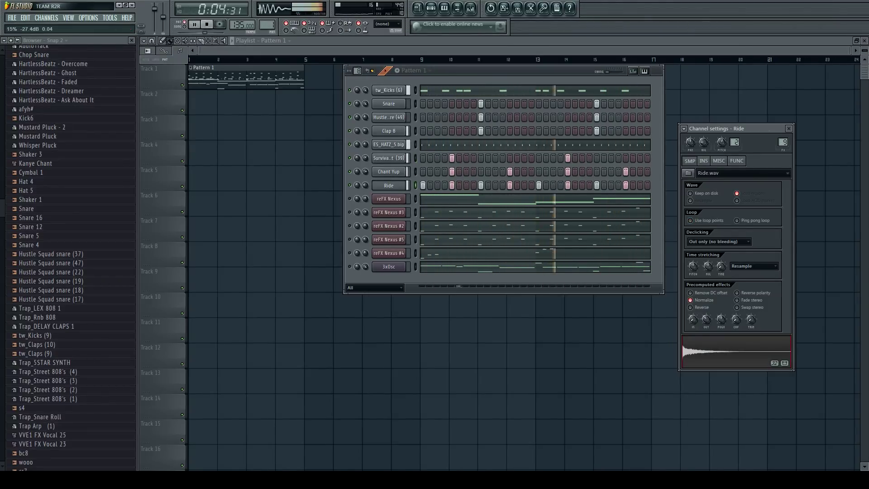
pyautogui.click(389, 172)
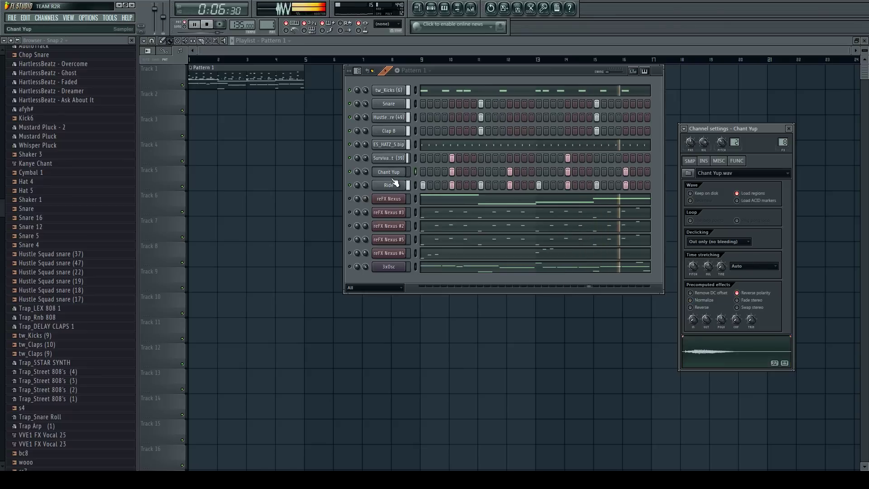
pyautogui.press('space')
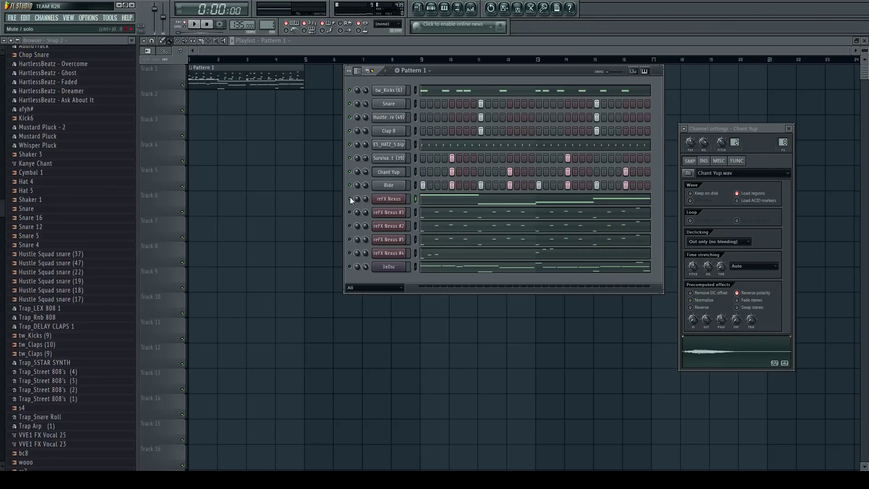
# Play the first reFX Nexus channel, look over its long notes in the piano roll and check its plugin preset.
pyautogui.press('space')
pyautogui.click(431, 198)
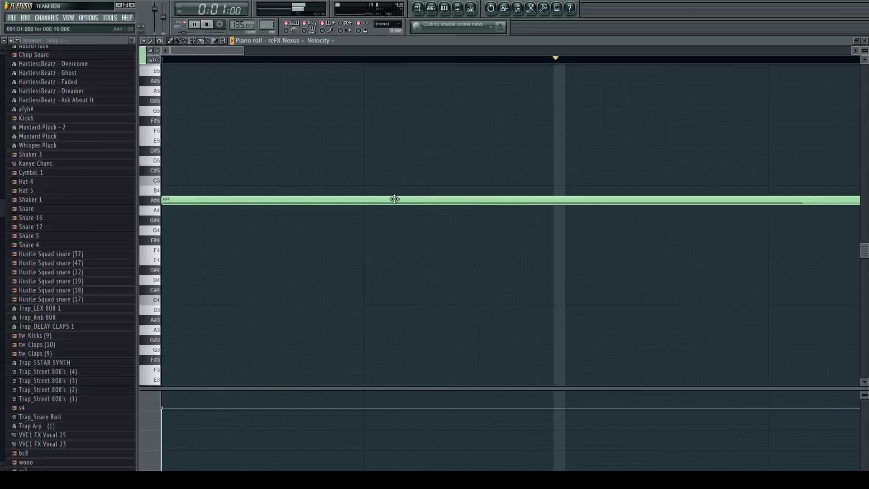
pyautogui.scroll(-6, 322, 211)
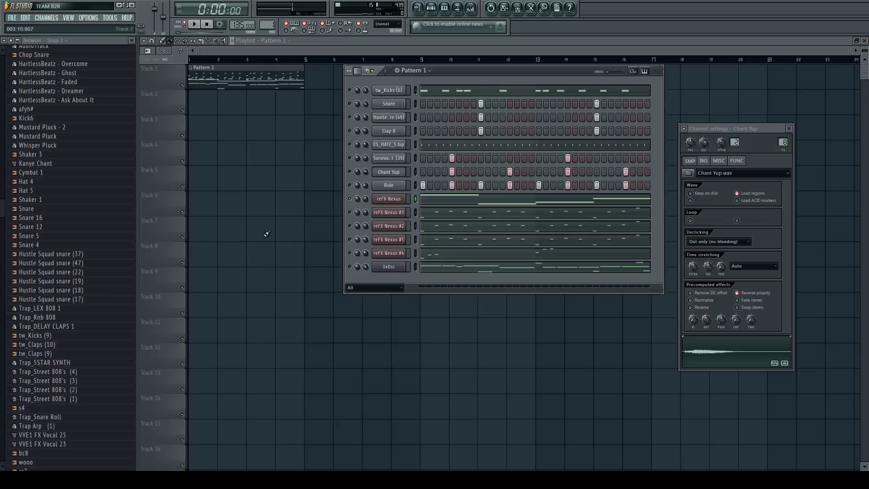
pyautogui.click(397, 199)
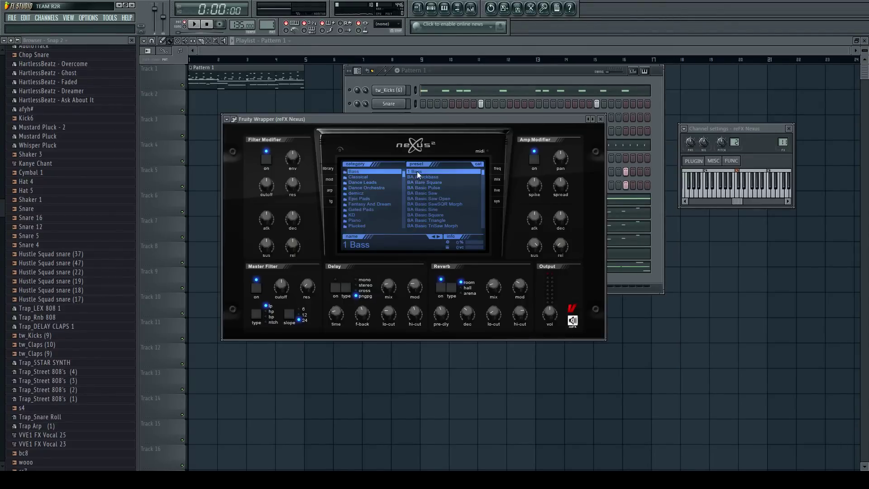
pyautogui.press('Escape')
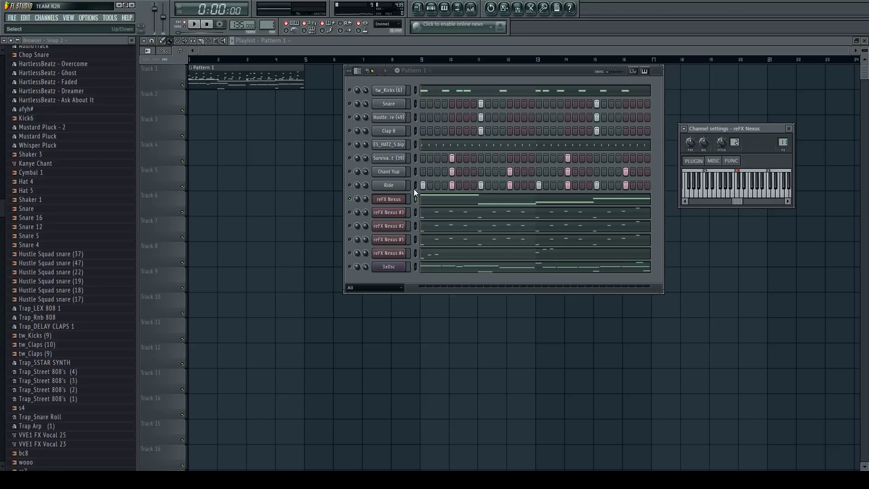
# Check the reFX Nexus #3 preset with its plugin window below the step sequencer, play the channel and inspect its notes.
pyautogui.click(398, 212)
pyautogui.moveTo(702, 85); pyautogui.dragTo(488, 136)
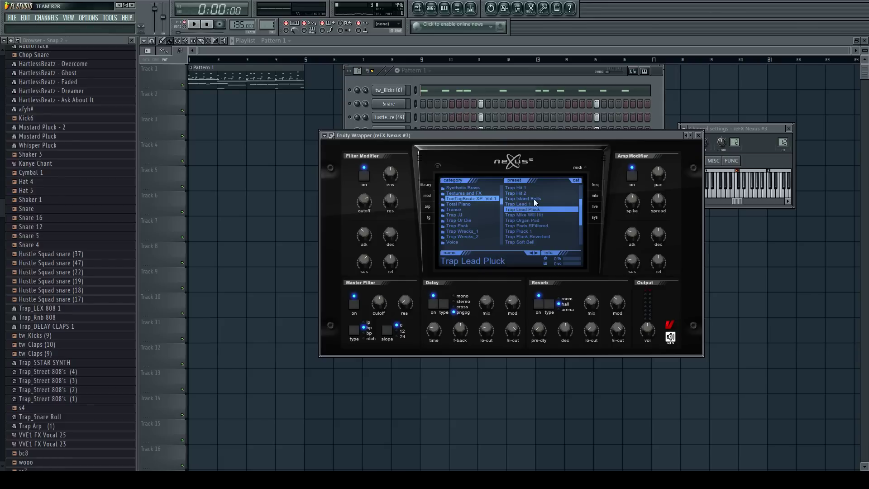
pyautogui.moveTo(480, 135); pyautogui.dragTo(414, 311)
pyautogui.press('space')
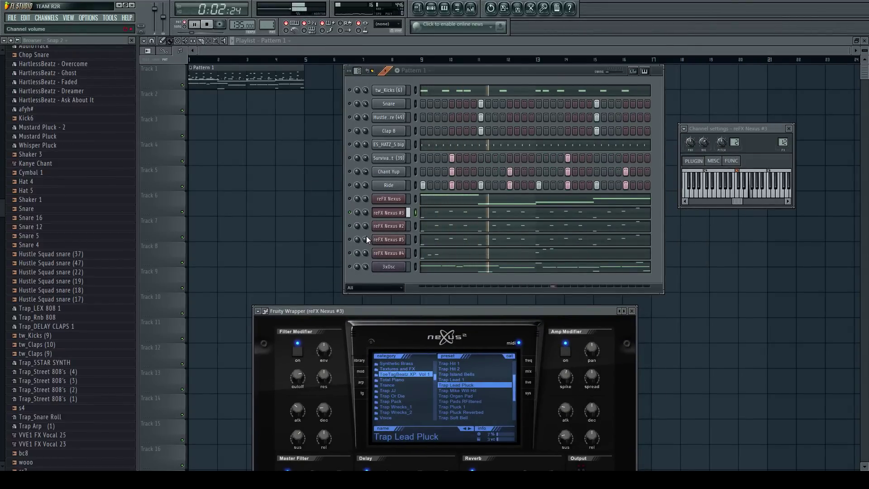
pyautogui.click(438, 219)
pyautogui.scroll(-8, 421, 222)
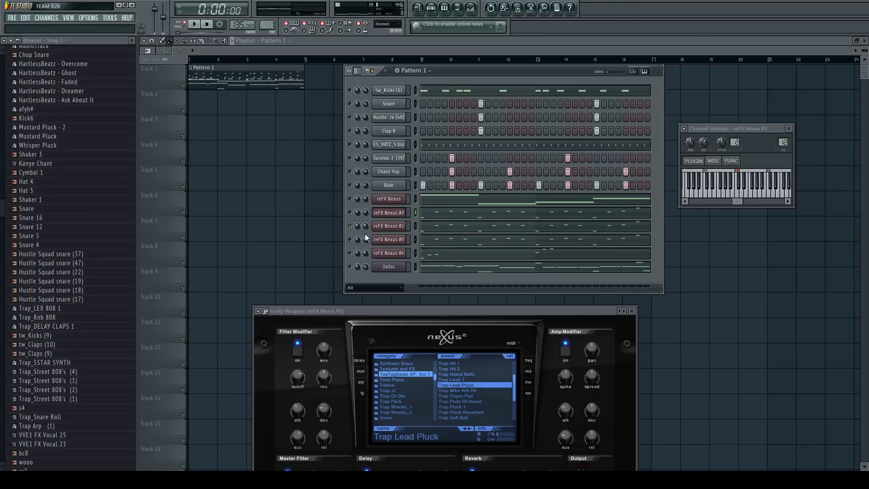
# Check which preset reFX Nexus #2 uses, close its plugin window and audition the channel.
pyautogui.click(390, 226)
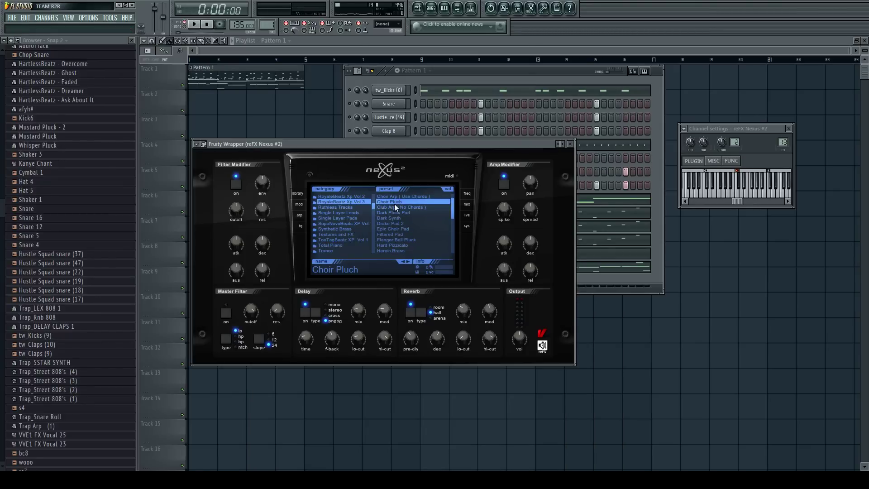
pyautogui.click(406, 227)
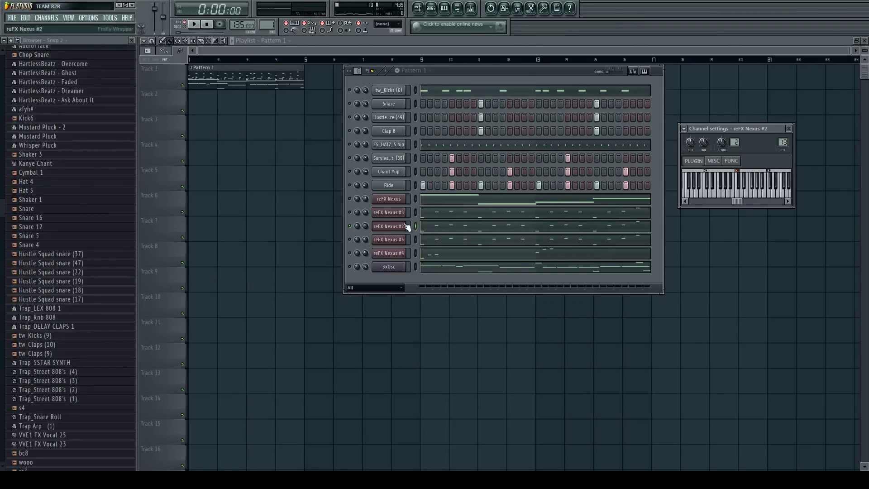
pyautogui.press('space')
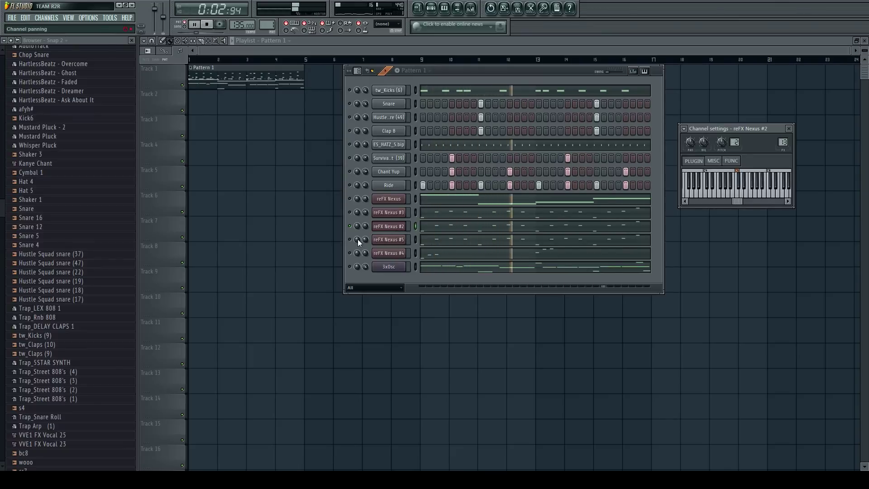
pyautogui.press('space')
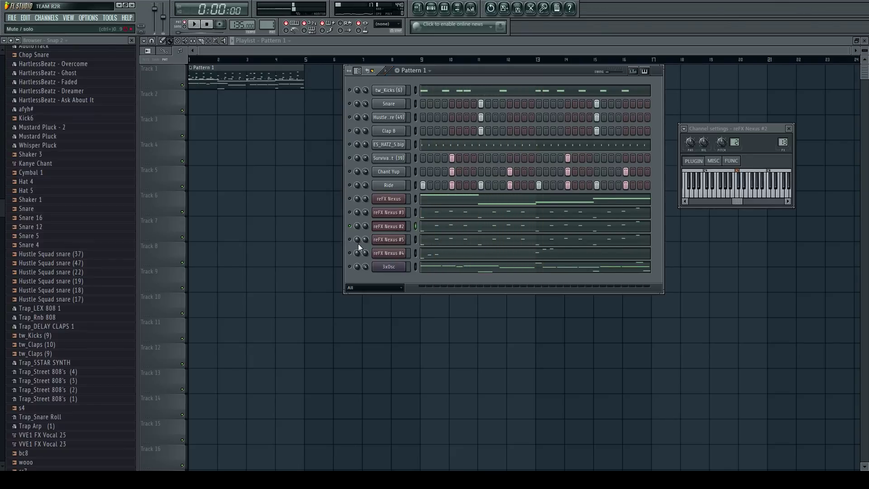
# Check which preset reFX Nexus #5 uses, and audition the channel.
pyautogui.click(389, 240)
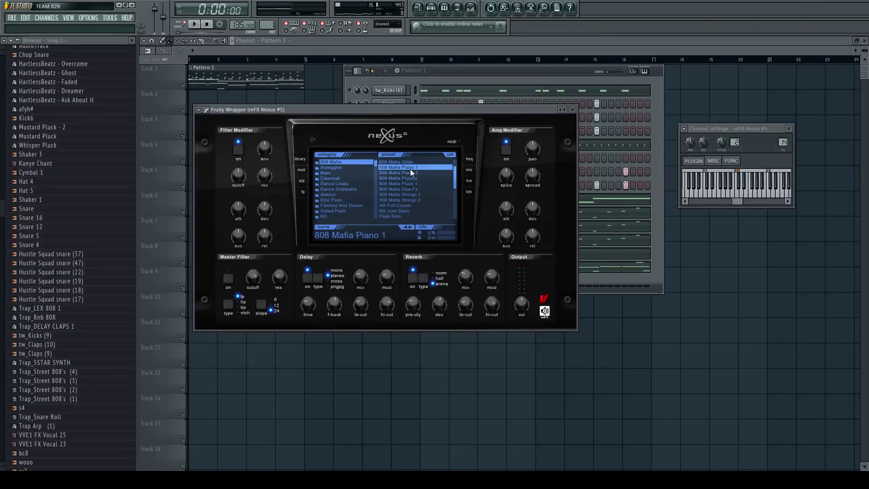
pyautogui.press('space')
pyautogui.press('Escape')
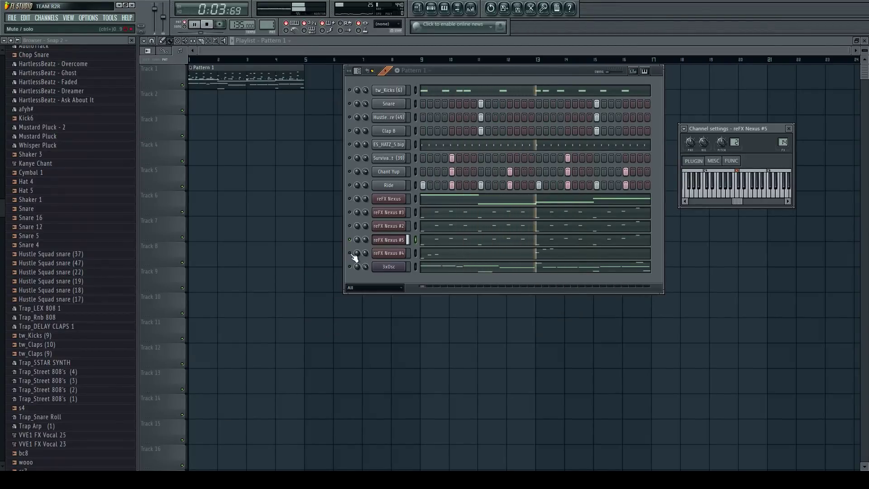
pyautogui.press('space')
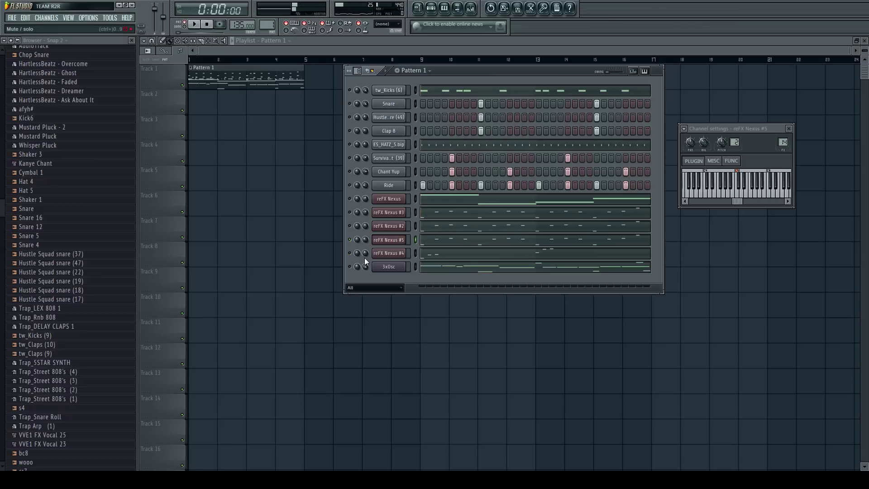
# Check which preset reFX Nexus #4 uses, close its plugin window and look over its short notes in the piano roll.
pyautogui.click(374, 254)
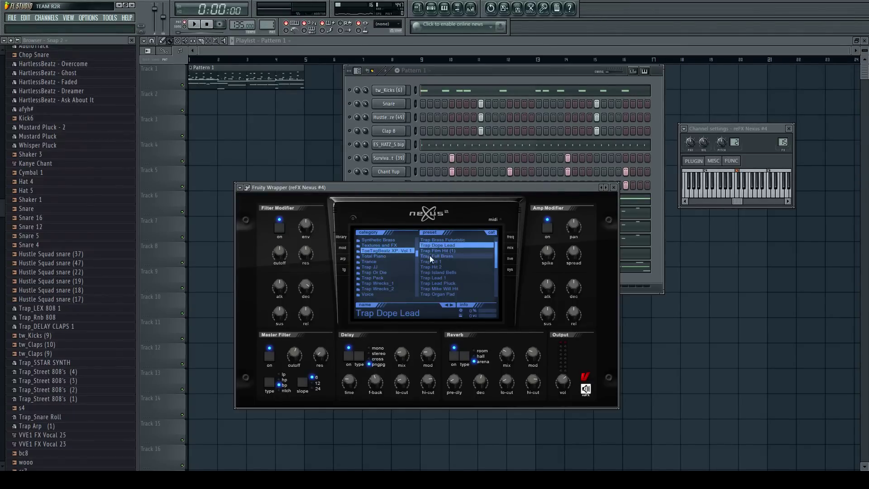
pyautogui.press('Escape')
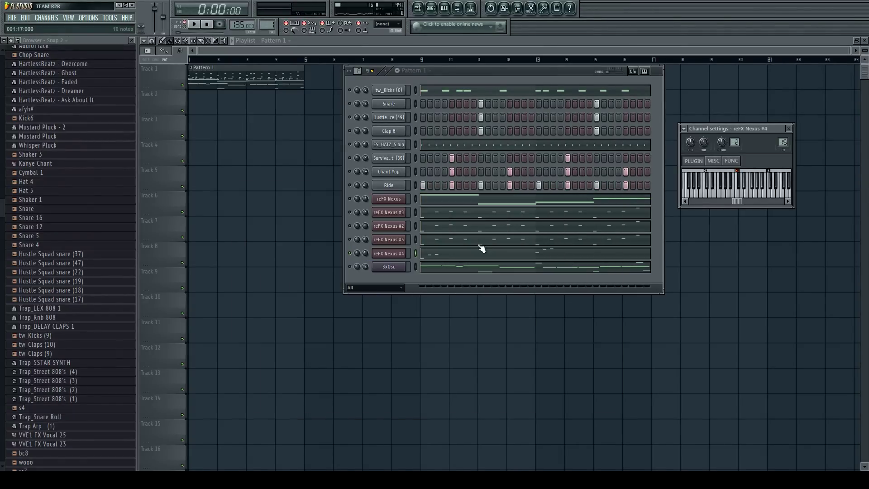
pyautogui.click(444, 253)
pyautogui.scroll(-3, 272, 289)
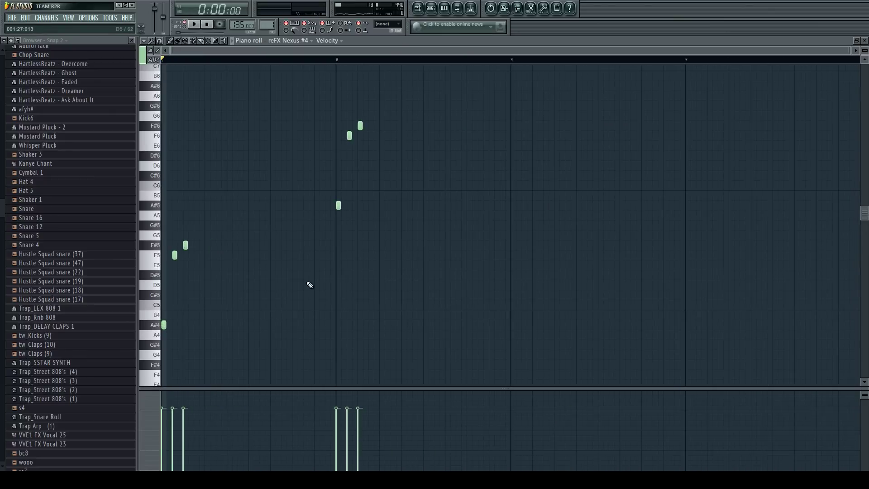
pyautogui.moveTo(247, 84); pyautogui.dragTo(543, 84)
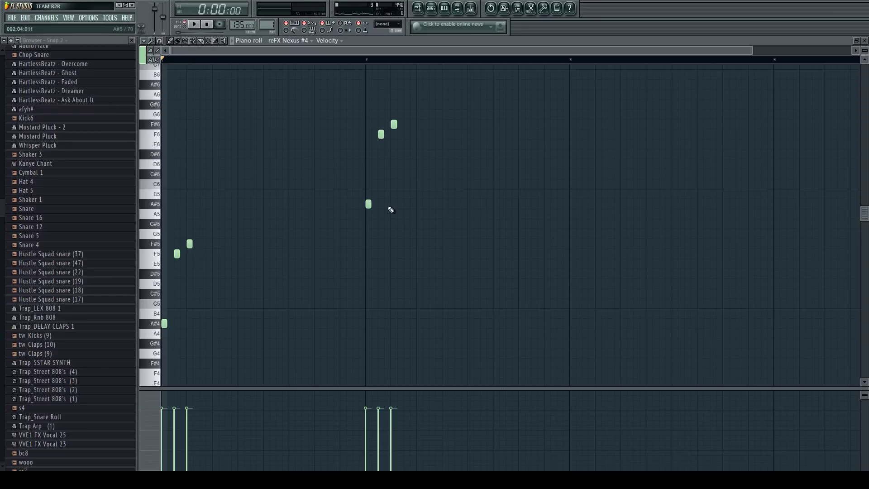
# Highlight the three reFX Nexus #4 notes in bar 2, clear the selection and audition the channel.
pyautogui.keyDown('ctrl'); pyautogui.moveTo(454, 256); pyautogui.dragTo(340, 80); pyautogui.keyUp('ctrl')
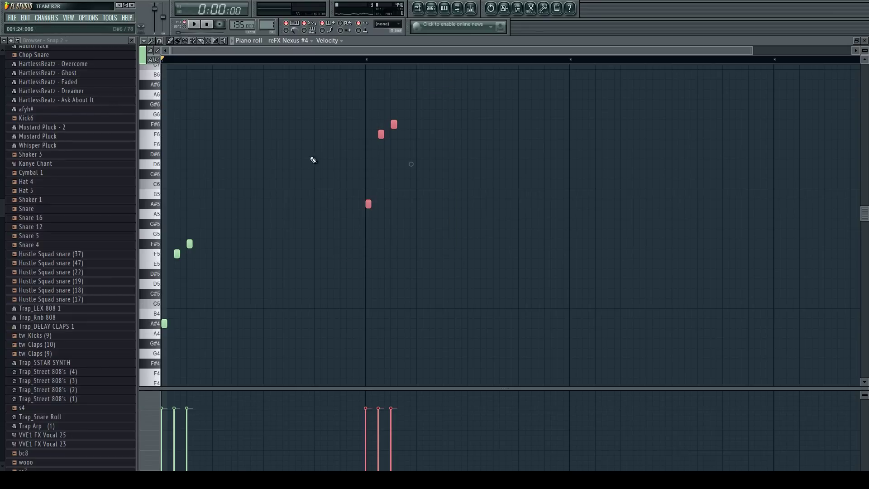
pyautogui.keyDown('ctrl'); pyautogui.click(311, 157); pyautogui.keyUp('ctrl')
pyautogui.press('space')
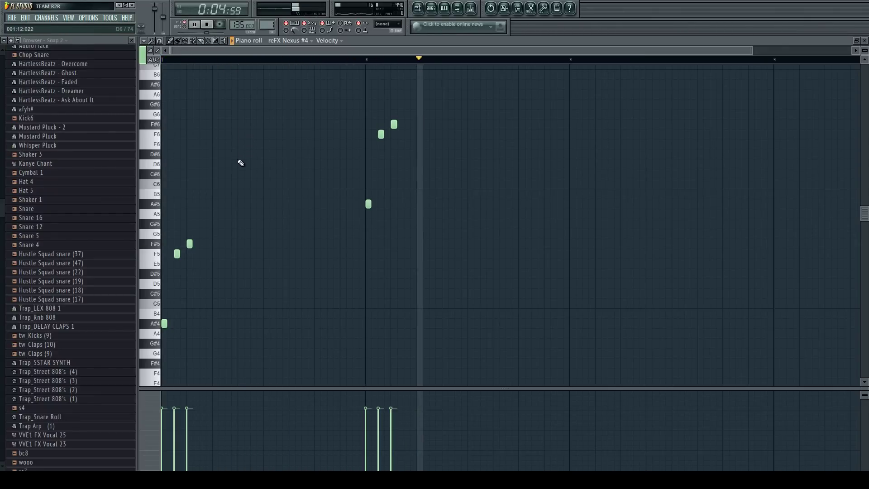
pyautogui.press('F7')
pyautogui.press('space')
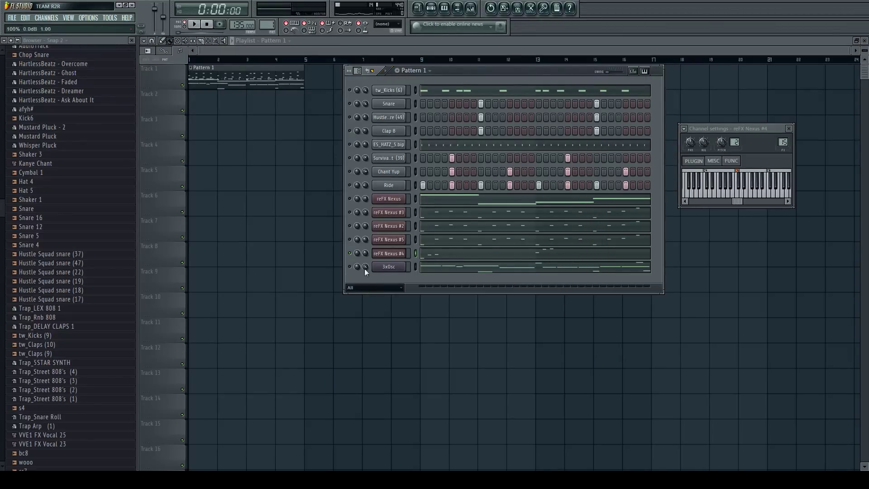
# Inspect the 3xOsc bass notes in the piano roll and sound the A#3 and G#3 keys.
pyautogui.click(423, 270)
pyautogui.scroll(-2, 236, 225)
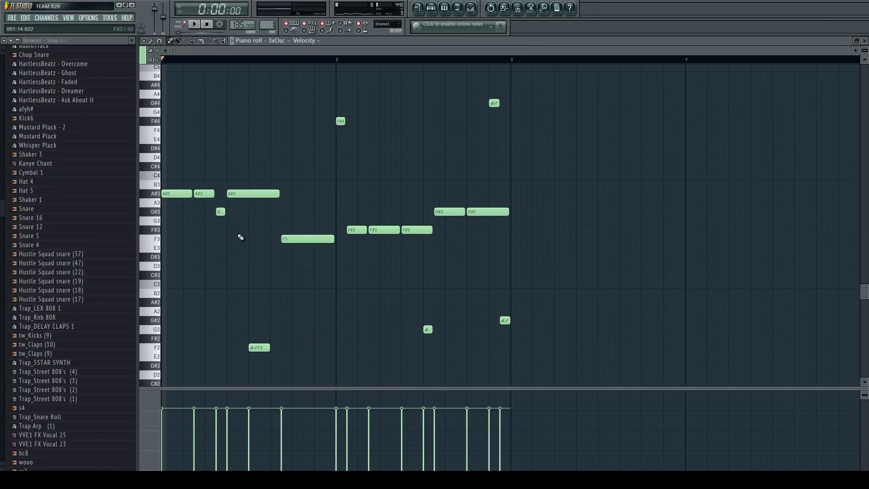
pyautogui.click(156, 197)
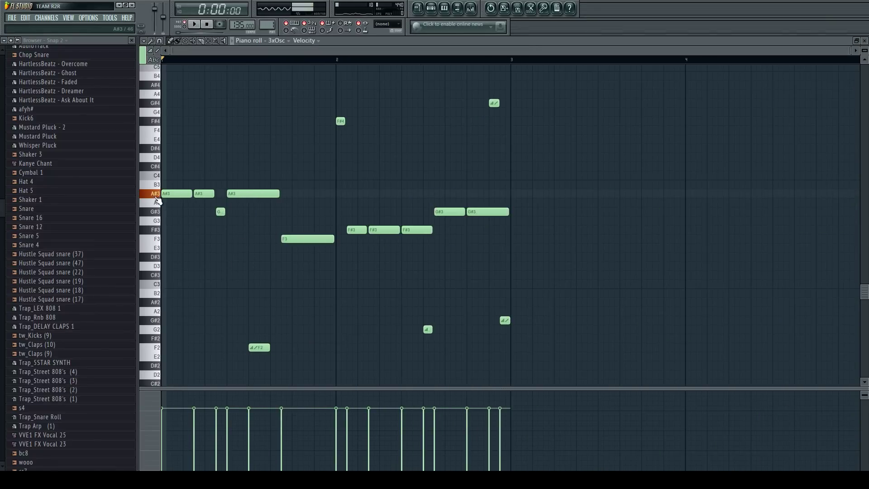
pyautogui.click(156, 197)
pyautogui.click(156, 211)
pyautogui.click(156, 193)
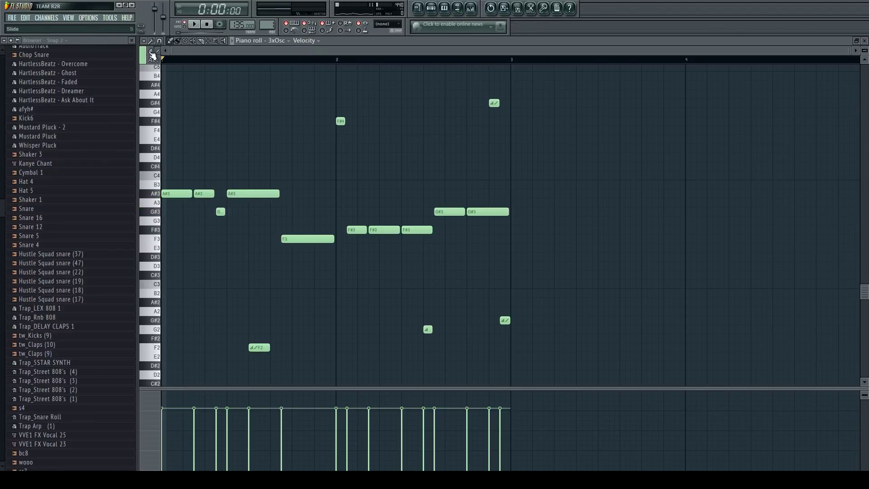
# Place a one-bar A3 note for 3xOsc at the start of empty Pattern 2 and play it.
pyautogui.scroll(1, 262, 25)
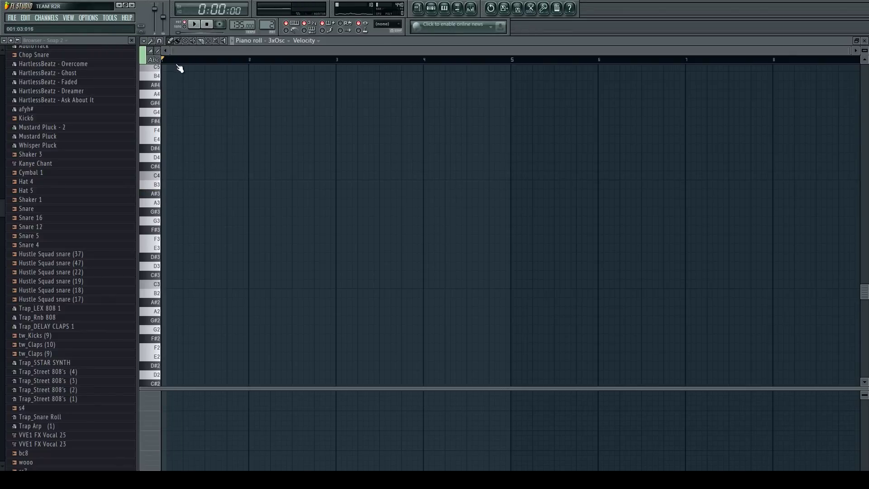
pyautogui.click(164, 203)
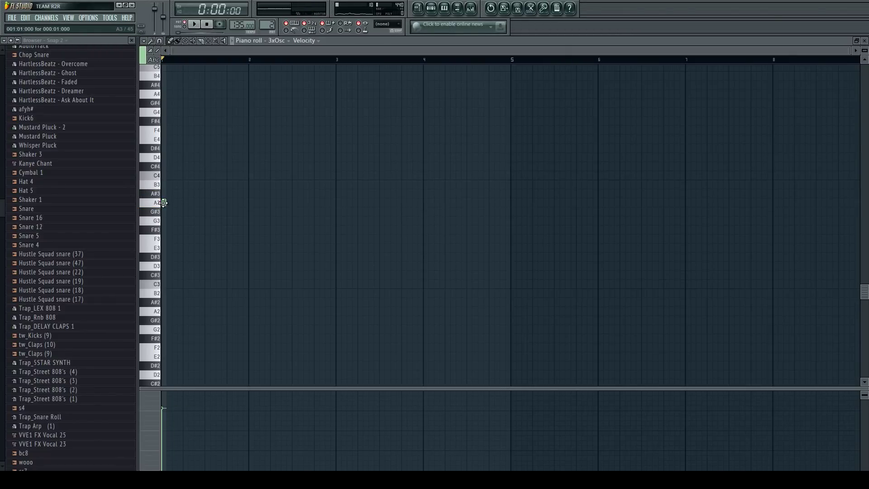
pyautogui.moveTo(164, 202); pyautogui.dragTo(243, 210)
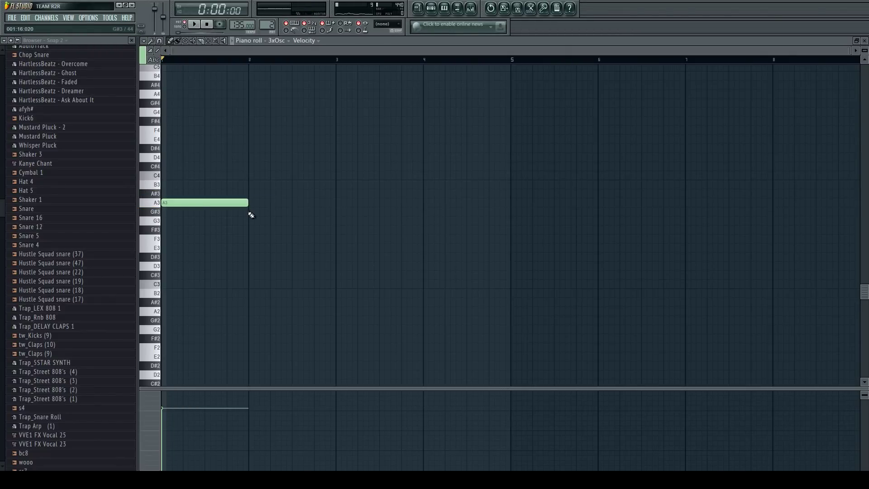
pyautogui.press('space')
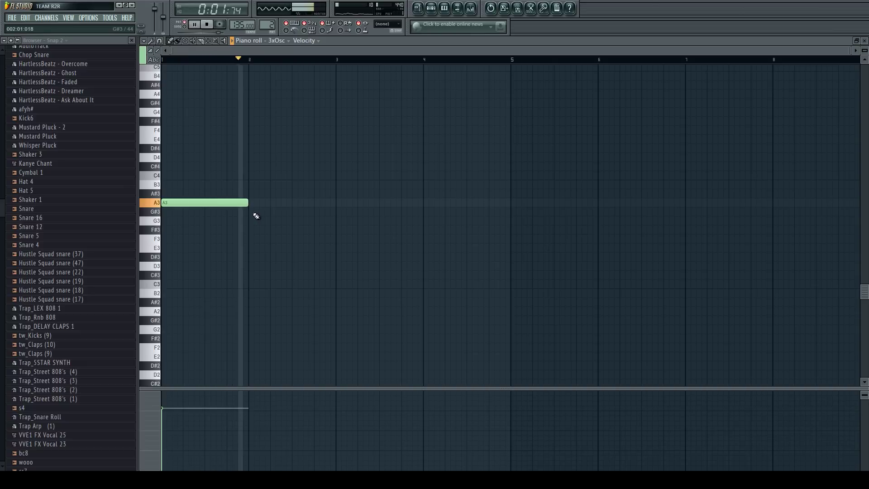
pyautogui.press('space')
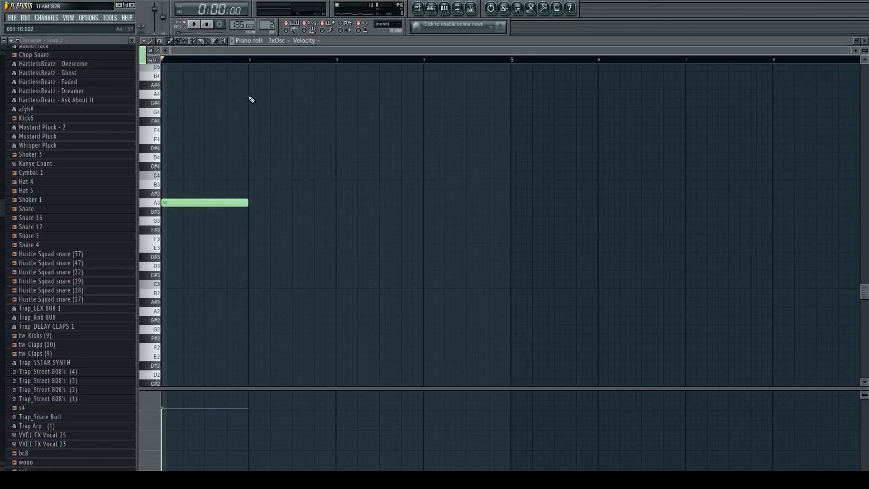
# Add a one-bar F4 note for 3xOsc starting exactly at bar 2.
pyautogui.click(248, 131)
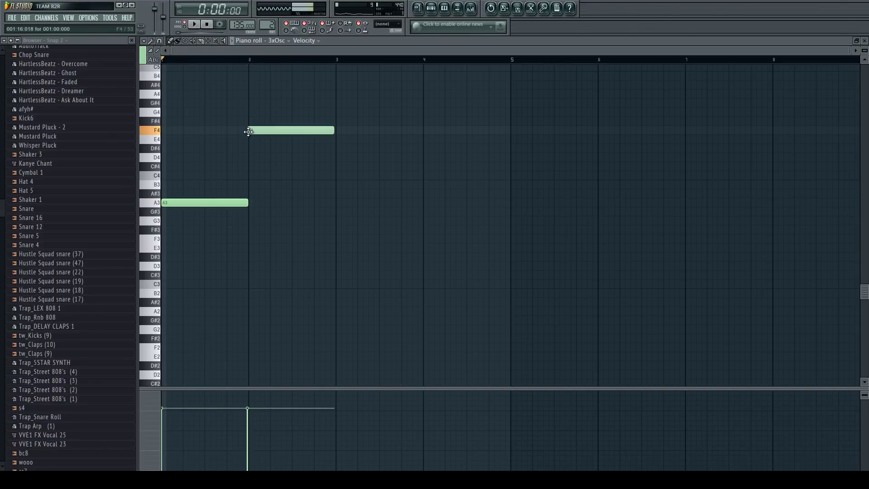
pyautogui.rightClick(258, 131)
pyautogui.click(249, 131)
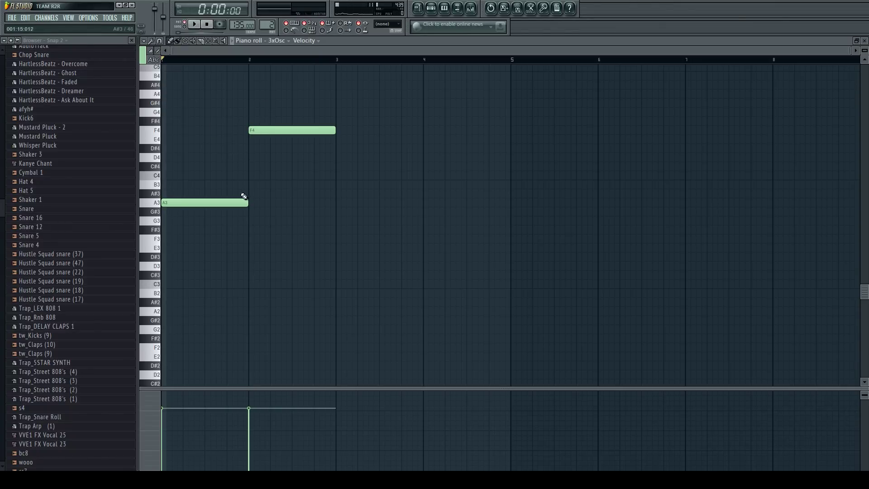
# Add an A2 slide note near the end of bar 1, shorten it to fit within the bar and play the result.
pyautogui.moveTo(234, 310); pyautogui.dragTo(243, 312)
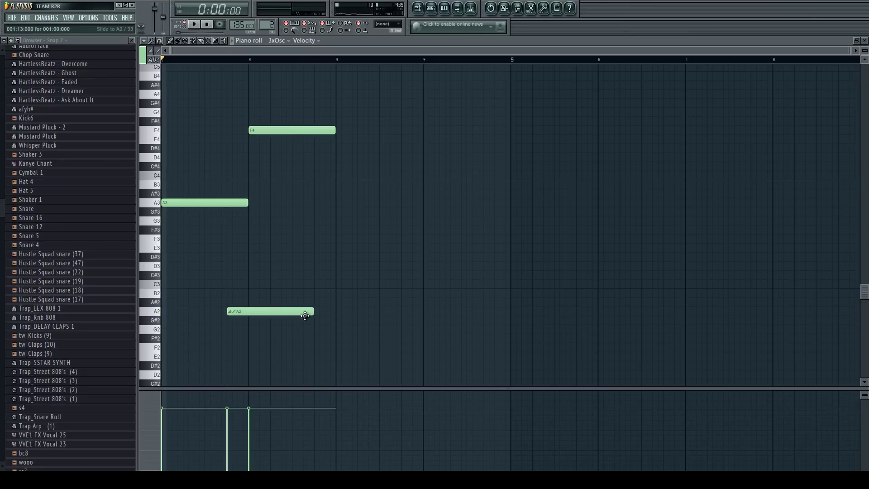
pyautogui.moveTo(313, 312); pyautogui.dragTo(242, 316)
pyautogui.press('space')
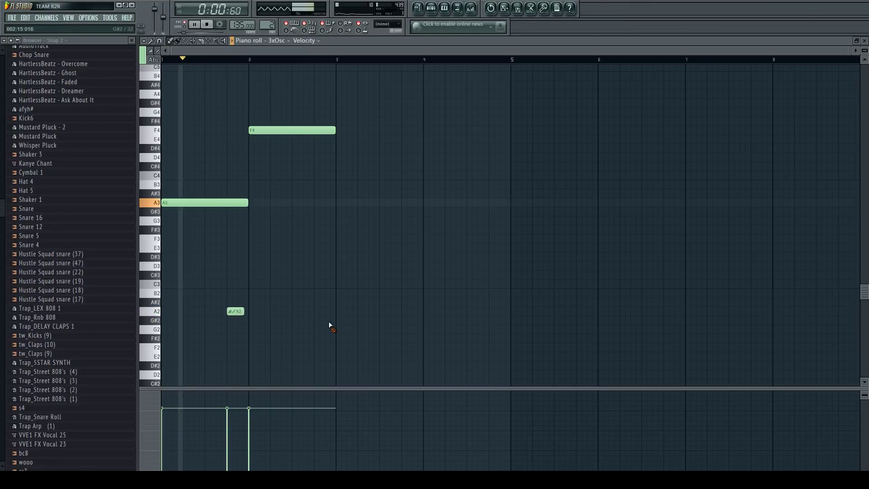
pyautogui.press('space')
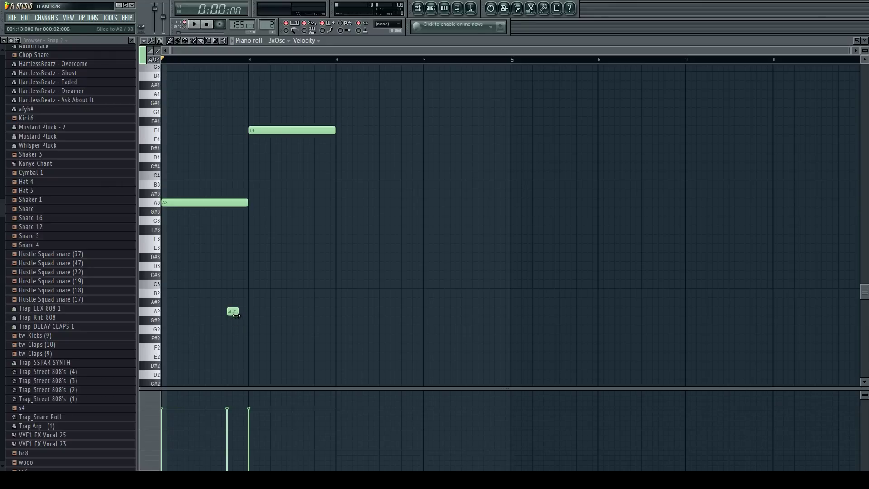
pyautogui.press('space')
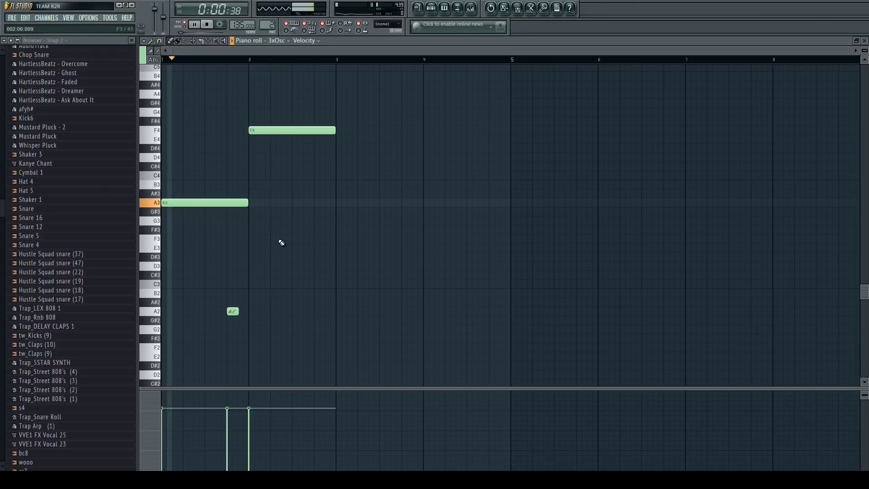
pyautogui.press('space')
# Delete the A2 slide note and the remaining 3xOsc example notes from Pattern 2.
pyautogui.rightClick(232, 312)
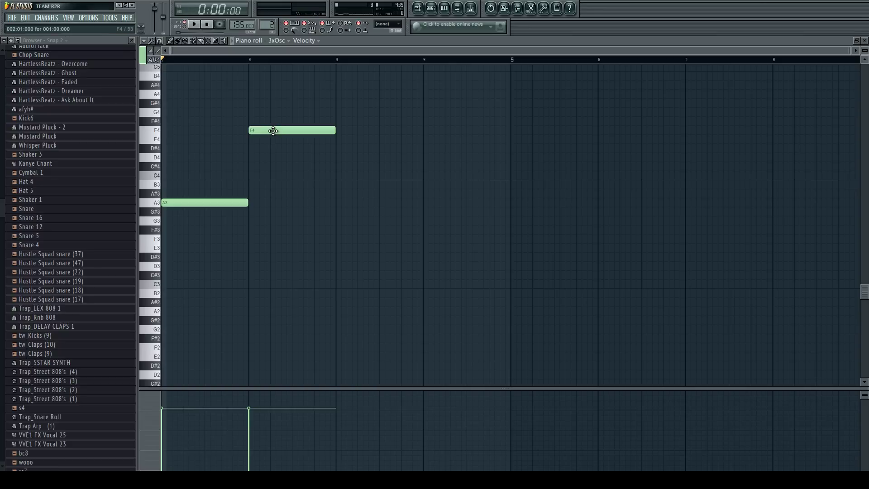
pyautogui.moveTo(273, 131); pyautogui.dragTo(254, 285)
pyautogui.rightClick(255, 286)
pyautogui.press('space')
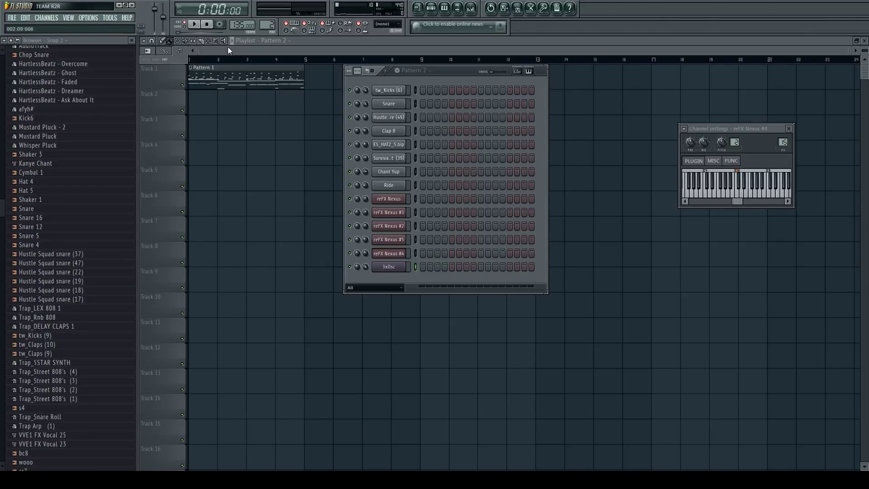
# Return to Pattern 1, play the 3xOsc channel and inspect its bass and slide notes in the piano roll.
pyautogui.scroll(-1, 265, 25)
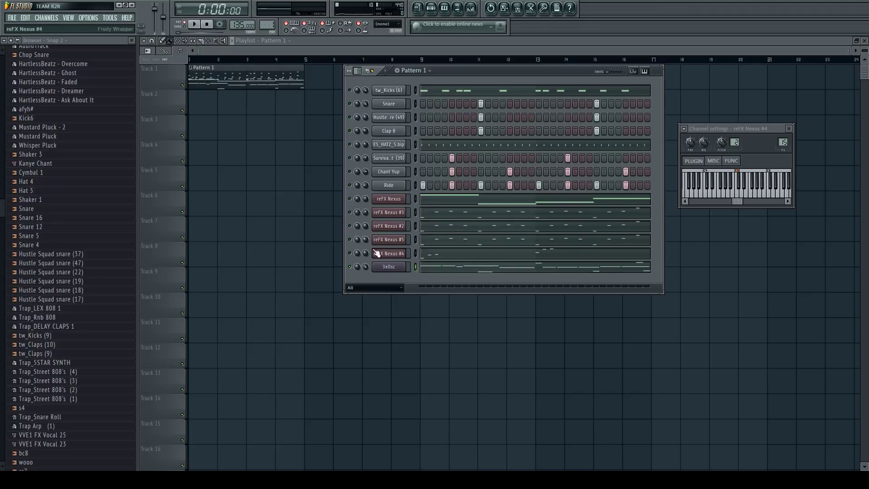
pyautogui.press('space')
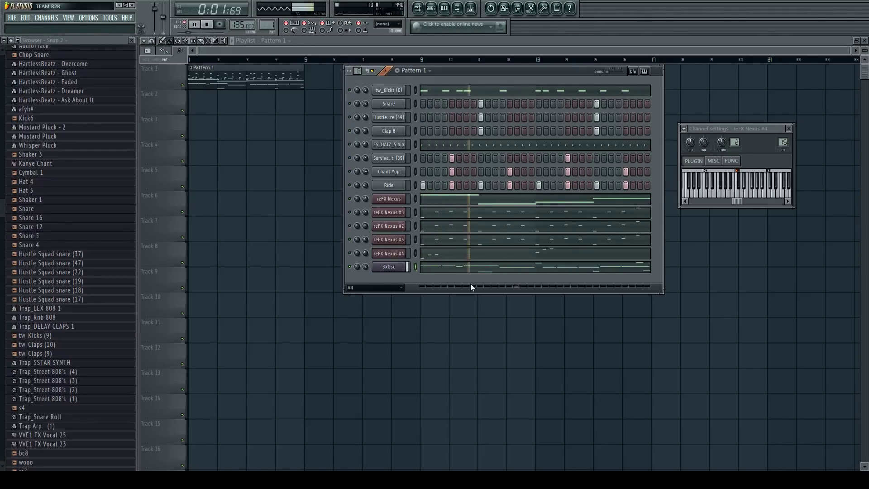
pyautogui.click(471, 270)
pyautogui.keyDown('ctrl'); pyautogui.scroll(-3, 367, 239); pyautogui.keyUp('ctrl')
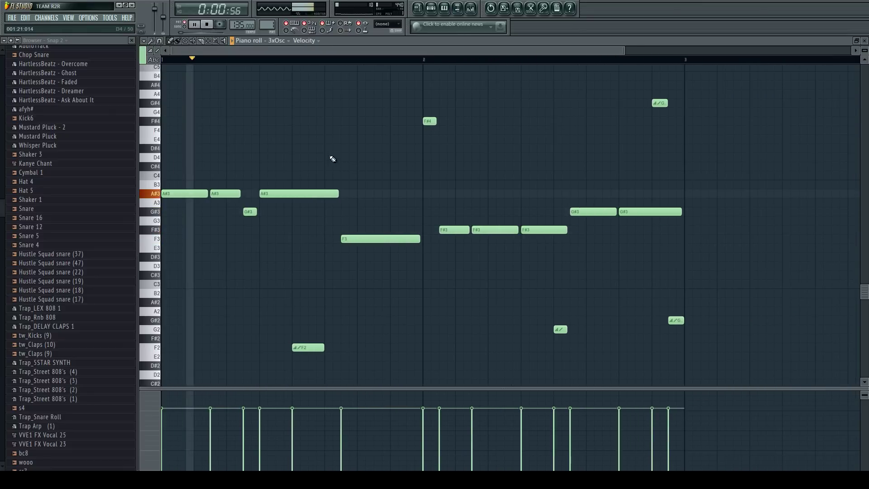
# Play the 3xOsc bass together with the tw_Kicks channel from the step sequencer.
pyautogui.press('F7')
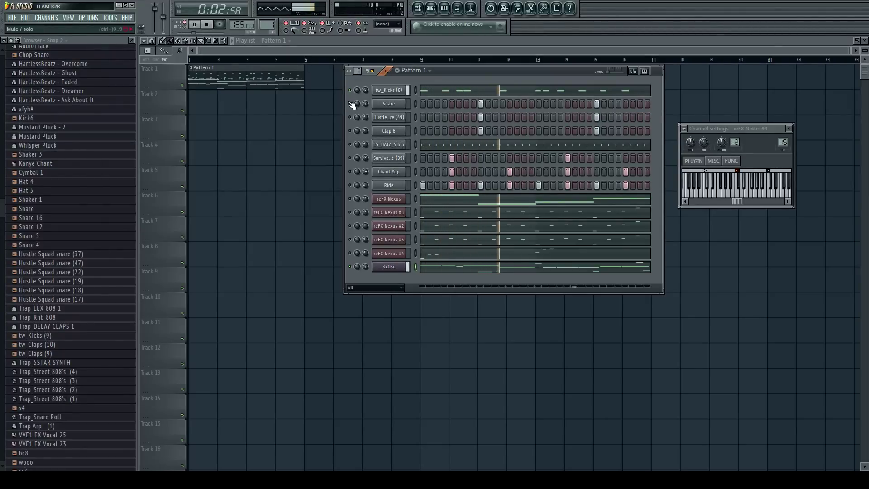
pyautogui.press('F6')
pyautogui.press('space')
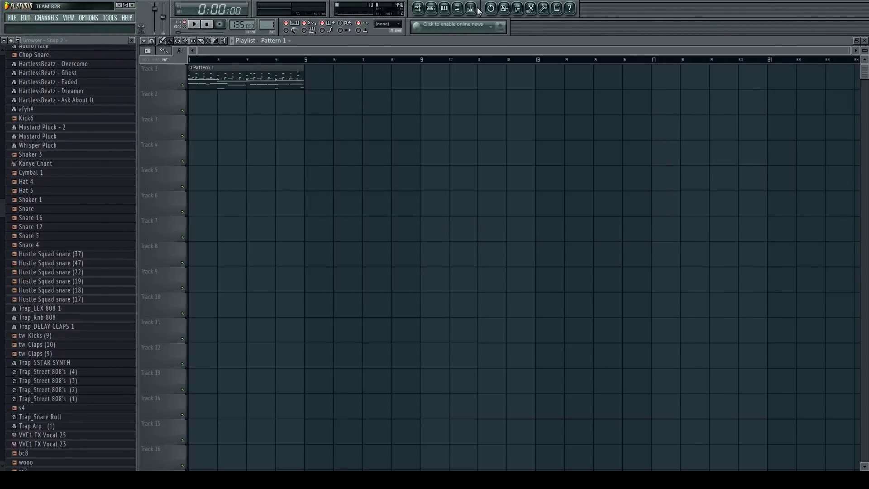
pyautogui.press('F9')
pyautogui.press('F9')
pyautogui.press('F7')
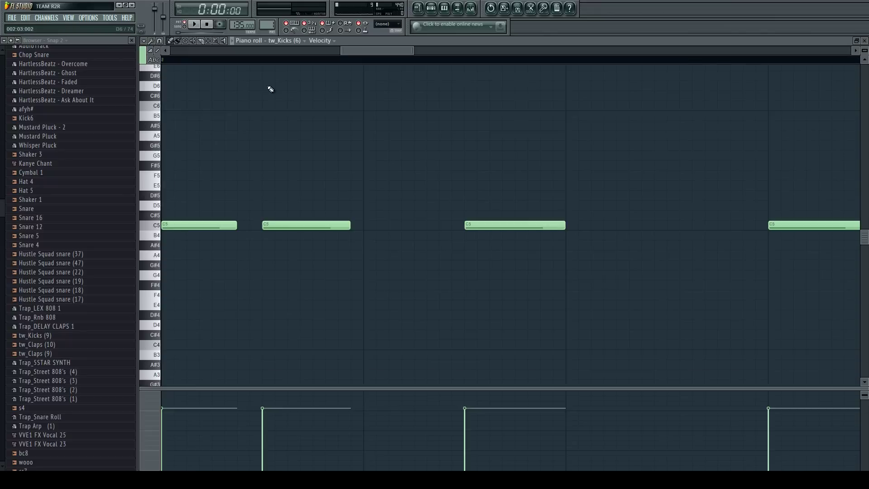
pyautogui.press('F7')
pyautogui.press('F6')
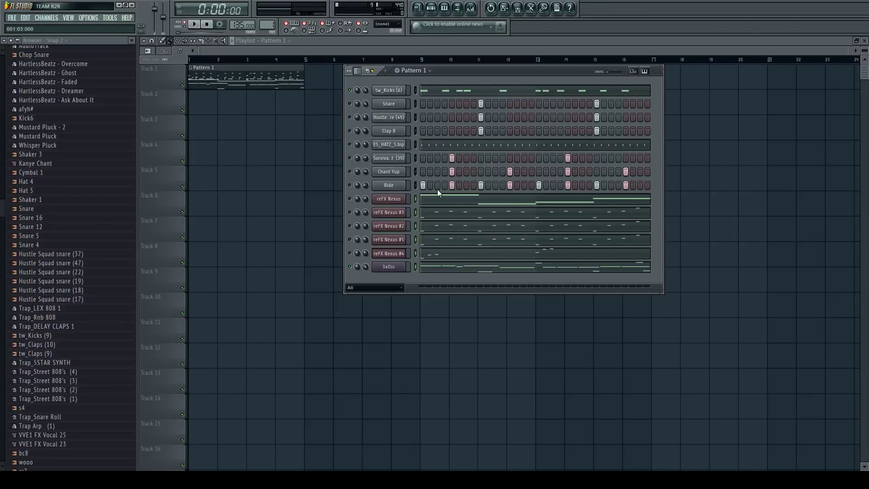
# Move the notes of all reFX Nexus channels and 3xOsc out of Pattern 1 into empty Pattern 2.
pyautogui.hotkey('ctrl', 'x')
pyautogui.press('space')
pyautogui.press('space')
pyautogui.press('F4')
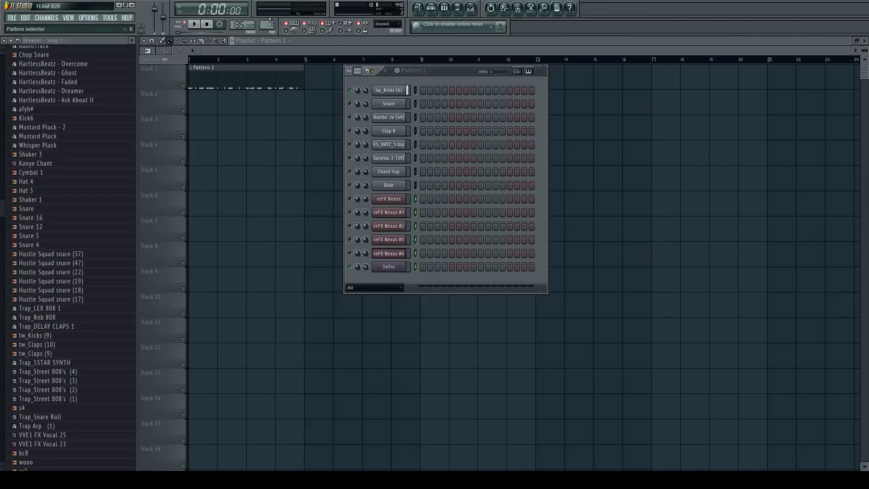
pyautogui.hotkey('ctrl', 'v')
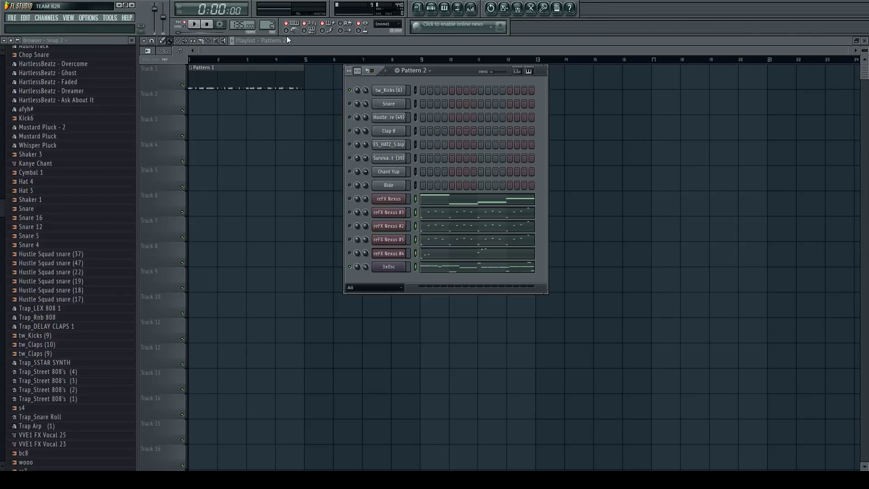
# Go back to Pattern 1, play its drum channels and switch to Pattern 2.
pyautogui.moveTo(269, 24); pyautogui.dragTo(269, 29)
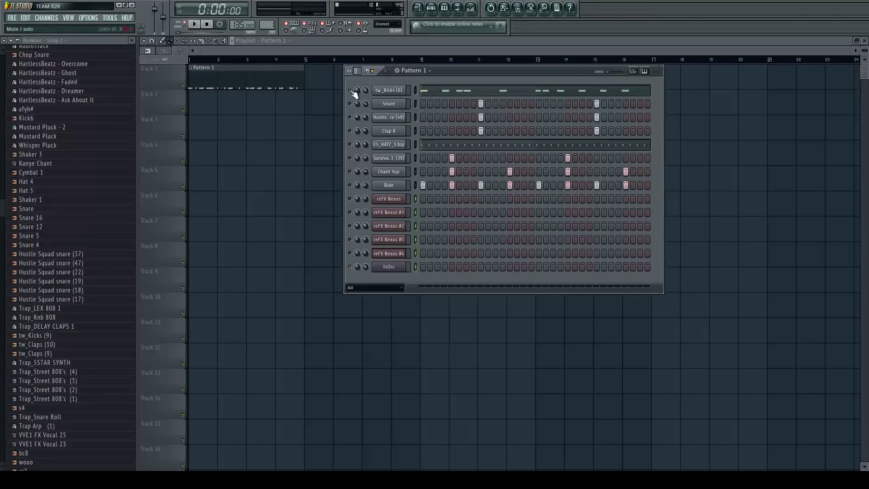
pyautogui.press('space')
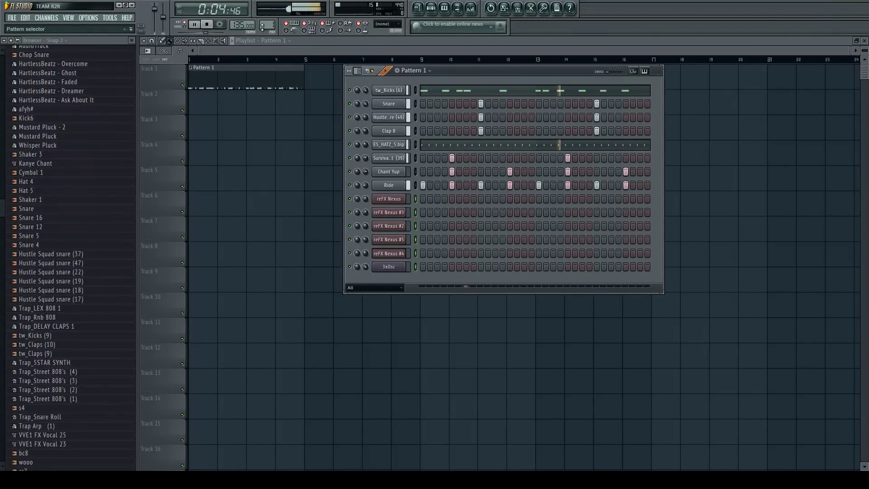
pyautogui.press('space')
pyautogui.scroll(1, 263, 27)
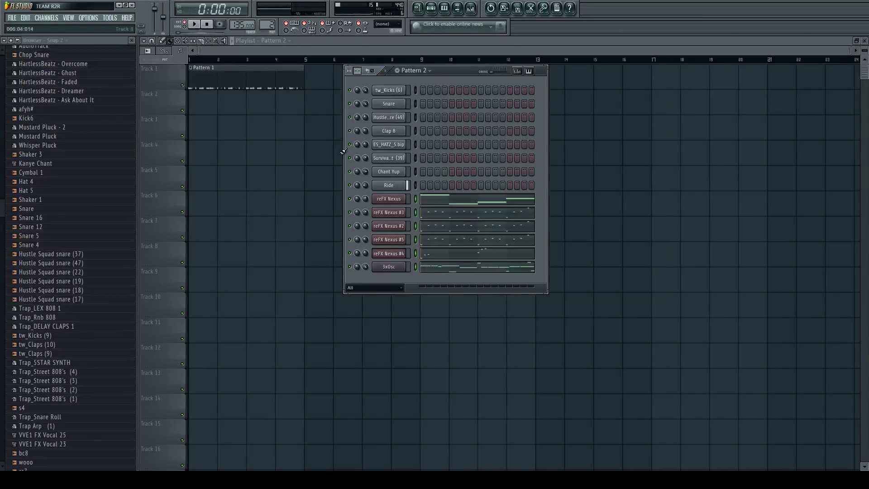
# Play Pattern 2 and listen to its reFX Nexus and 3xOsc channels.
pyautogui.press('space')
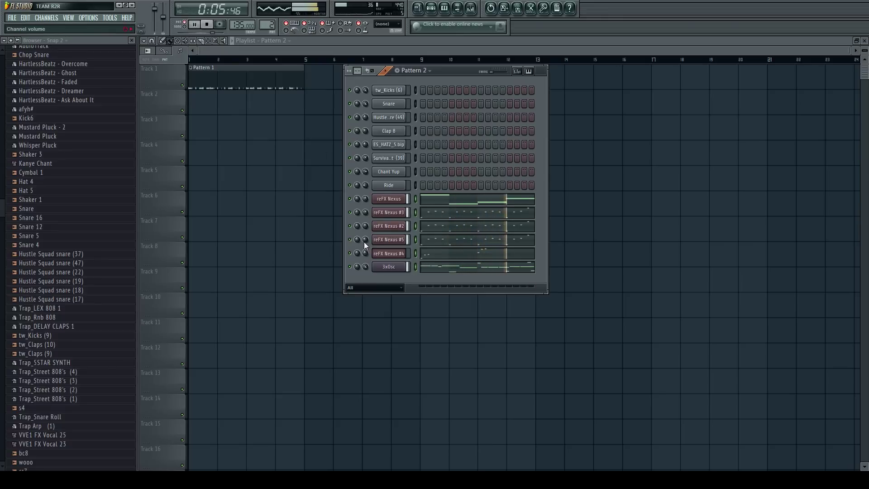
pyautogui.moveTo(368, 229); pyautogui.dragTo(366, 247)
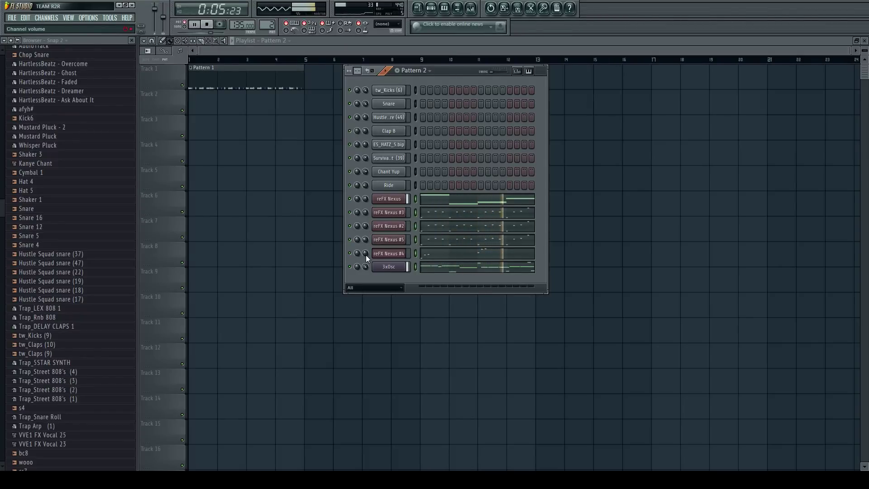
pyautogui.moveTo(366, 267); pyautogui.dragTo(365, 274)
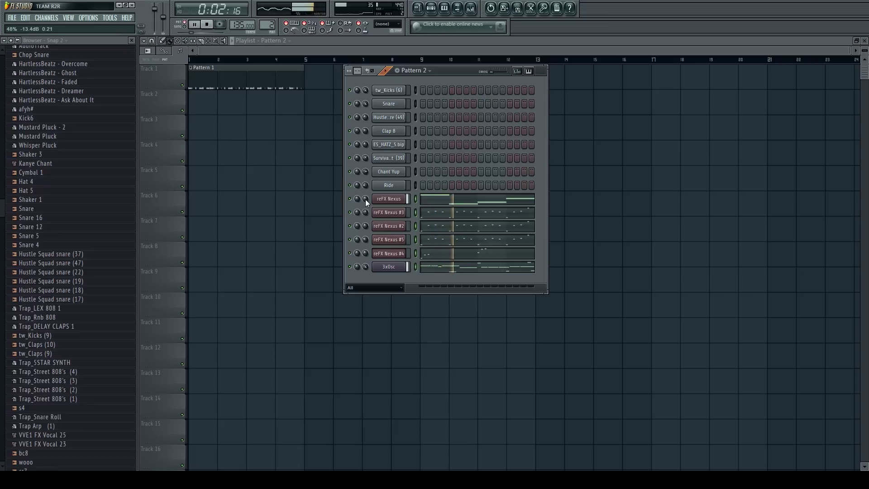
pyautogui.press('space')
# Place Pattern 2 at bar 1 on Track 2 of the playlist and play both patterns together in song mode.
pyautogui.click(199, 102)
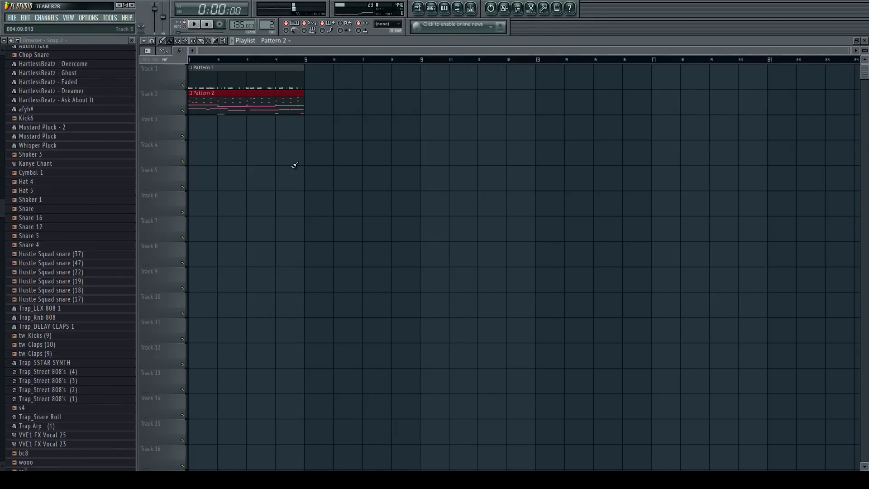
pyautogui.click(185, 27)
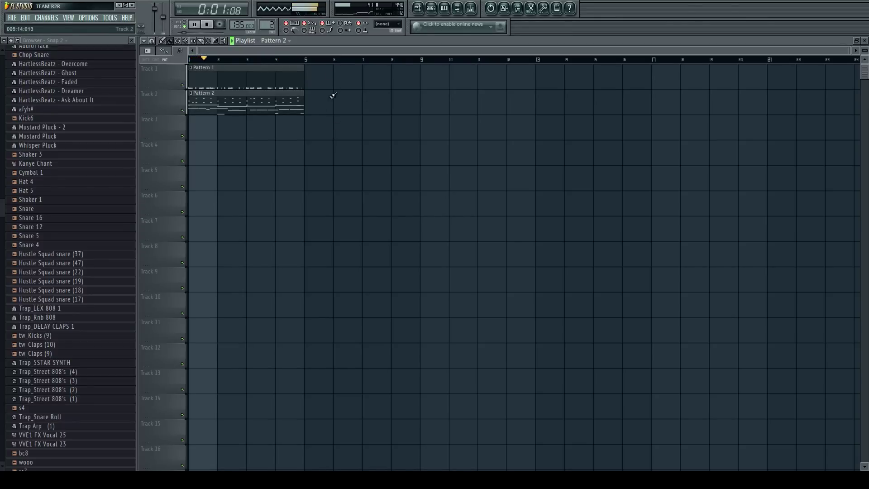
pyautogui.press('space')
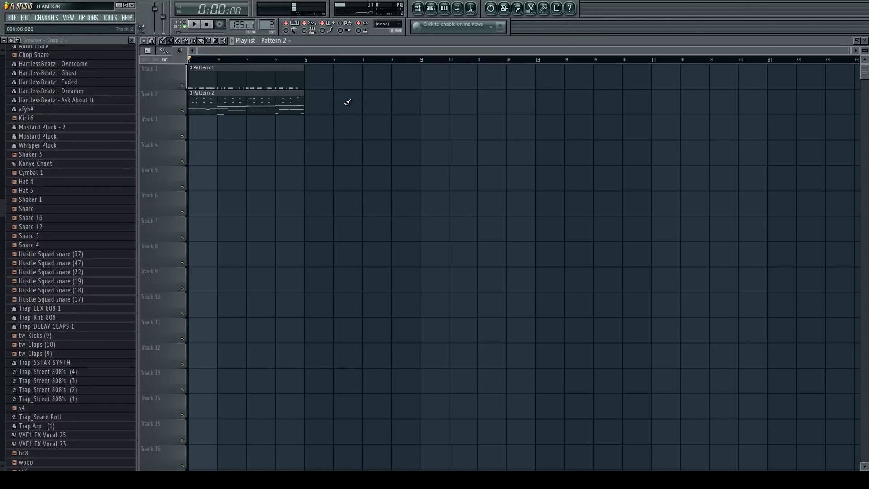
# Open the Fruity Parametric EQ 2 of the Kick mixer track and place its window above the mixer, clear of the pattern clips.
pyautogui.click(471, 9)
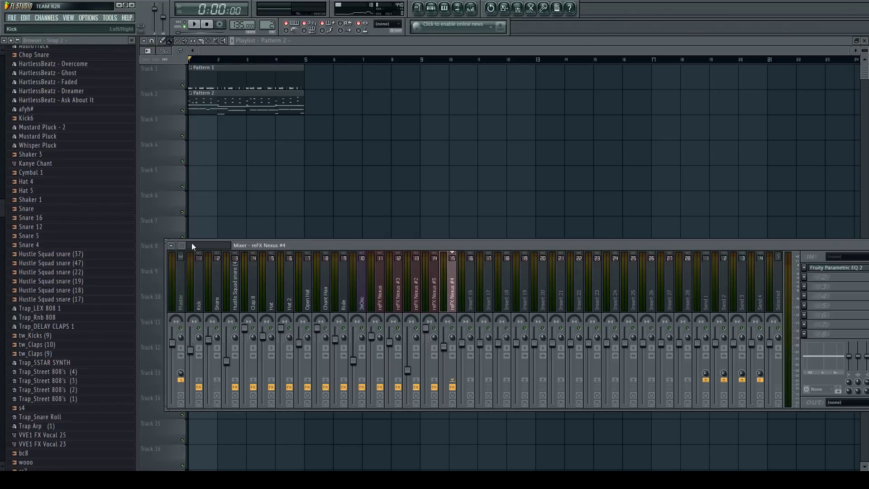
pyautogui.click(444, 8)
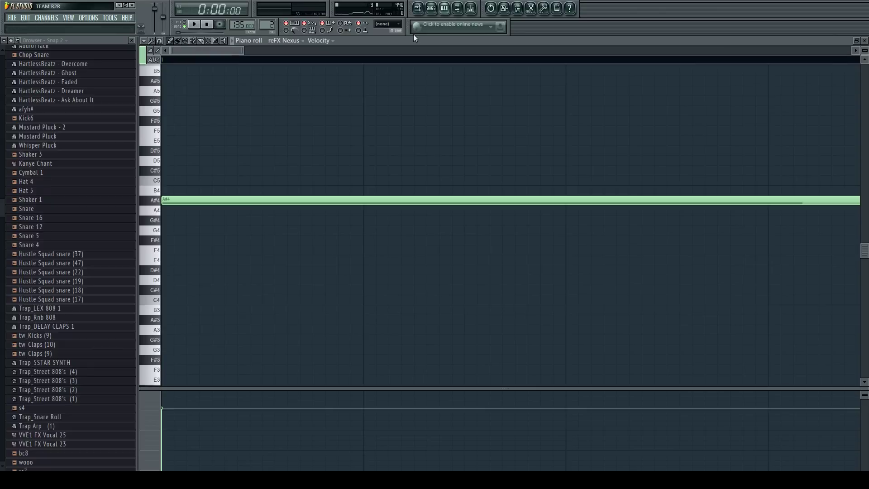
pyautogui.press('F9')
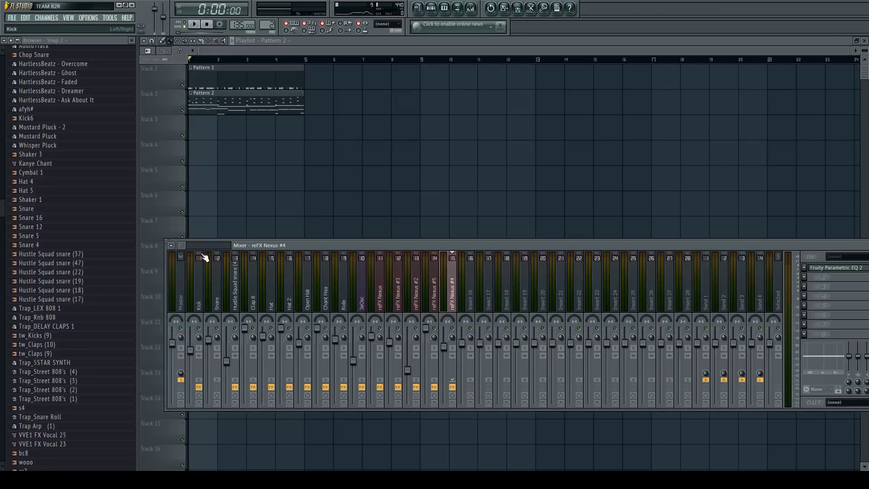
pyautogui.click(197, 296)
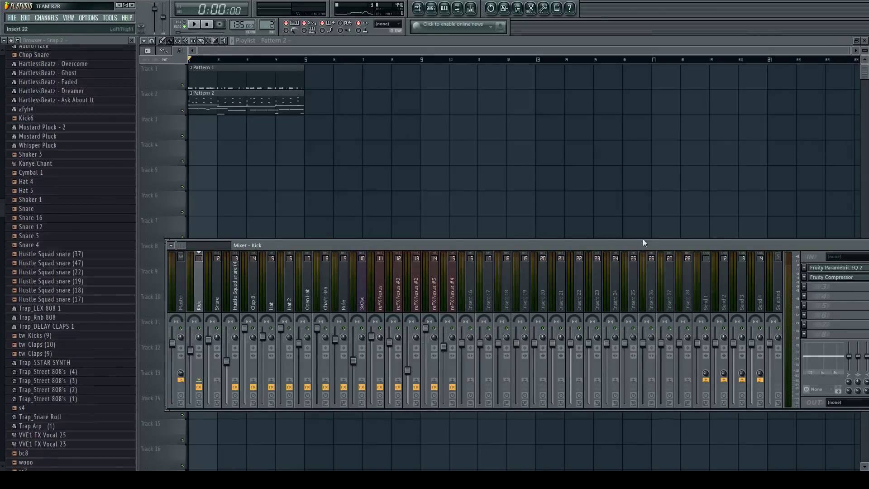
pyautogui.click(831, 268)
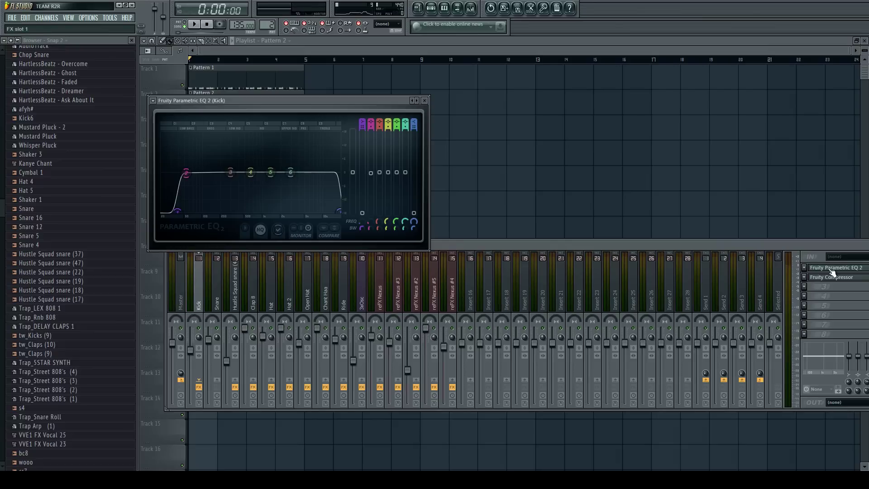
pyautogui.moveTo(262, 106); pyautogui.dragTo(474, 74)
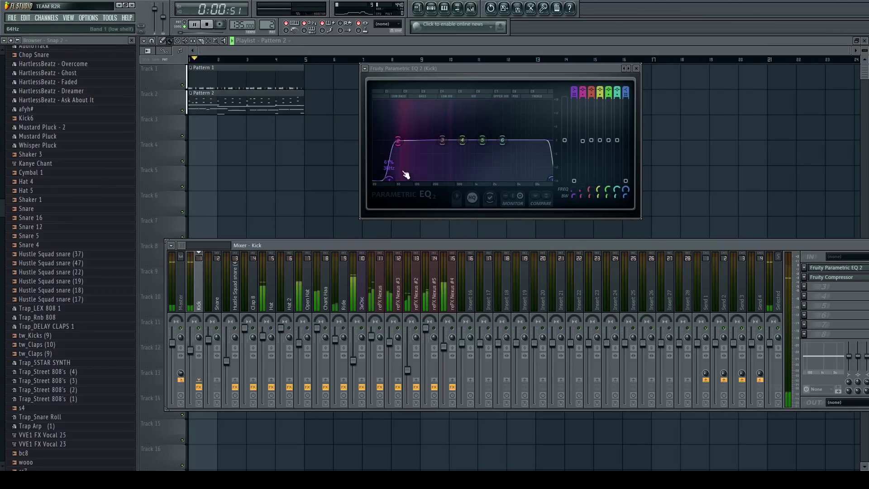
# Play the song while watching the Kick's EQ spectrum and bypass the Kick track's effect slots for comparison.
pyautogui.press('space')
pyautogui.press('space')
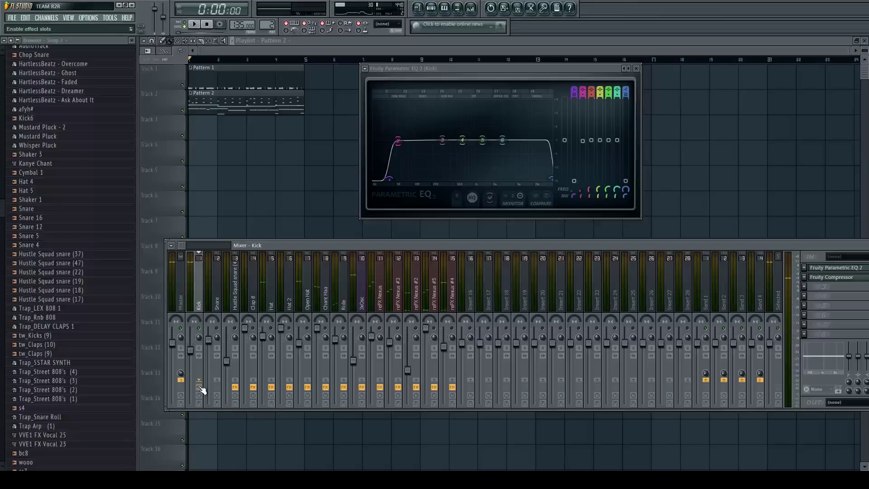
pyautogui.press('space')
# Reposition and narrow the mixer window so the whole effect slot section fits on screen.
pyautogui.moveTo(809, 246); pyautogui.dragTo(765, 230)
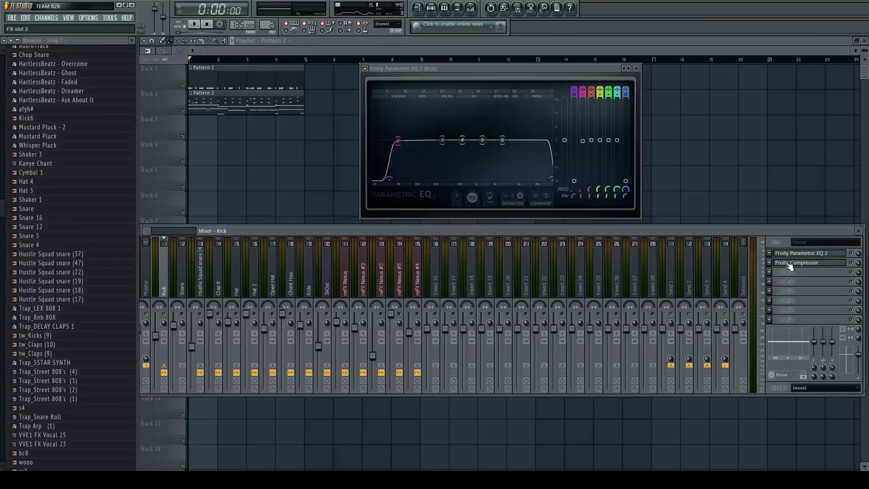
pyautogui.moveTo(864, 278); pyautogui.dragTo(815, 277)
pyautogui.moveTo(682, 231); pyautogui.dragTo(708, 237)
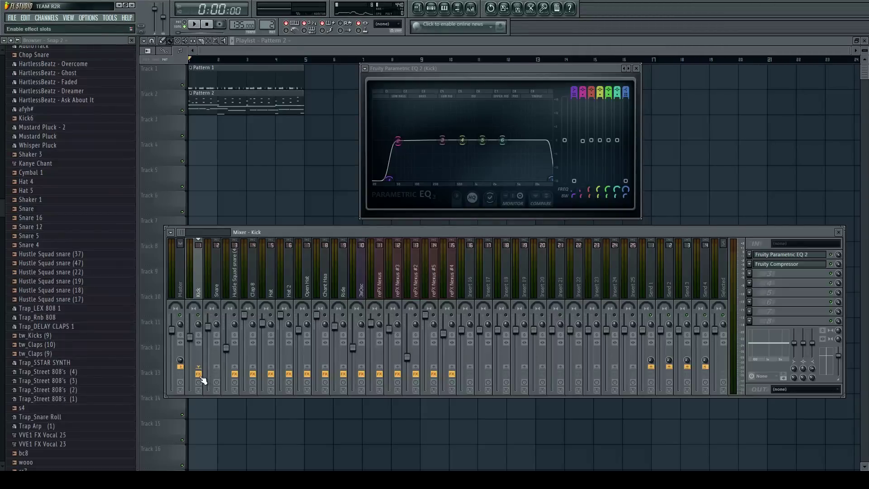
# Replay the song several times, comparing the Kick with its effects disabled and enabled, and review its EQ bands.
pyautogui.press('space')
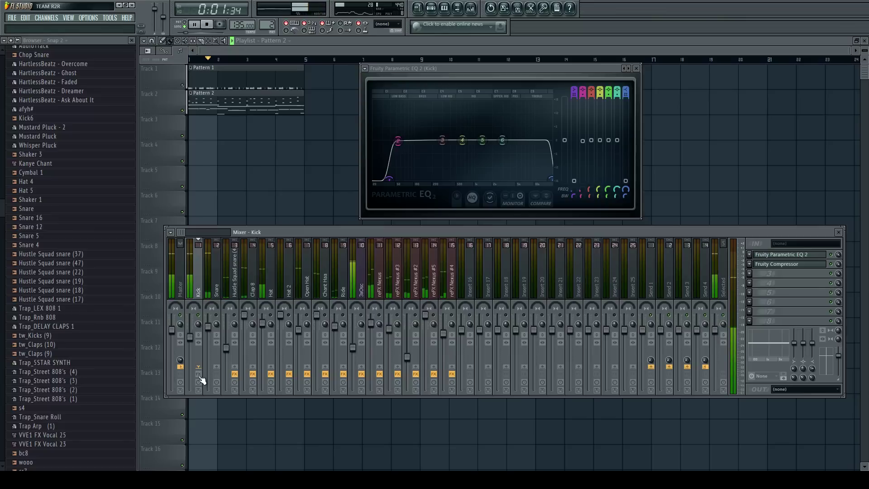
pyautogui.press('space')
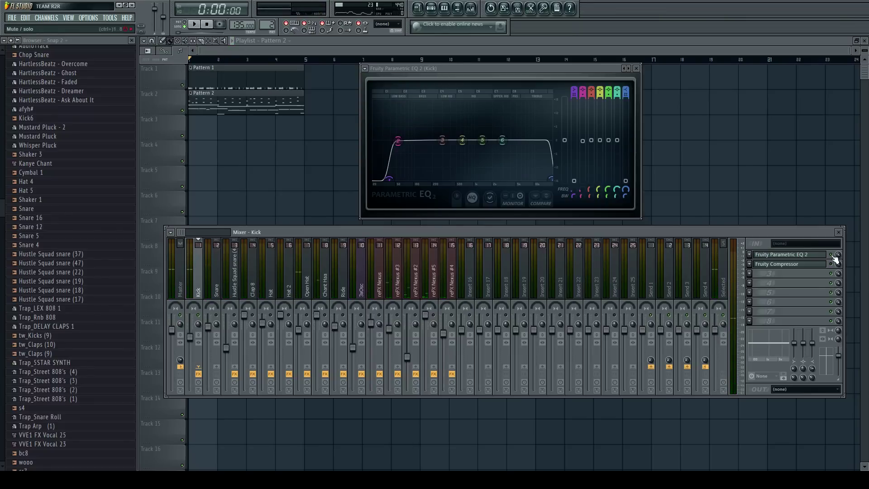
pyautogui.press('space')
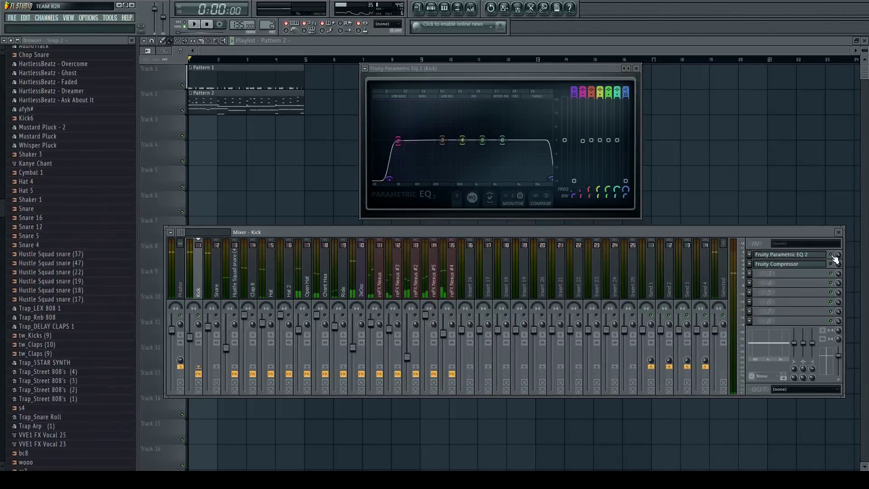
pyautogui.press('space')
pyautogui.press('space')
pyautogui.press('space')
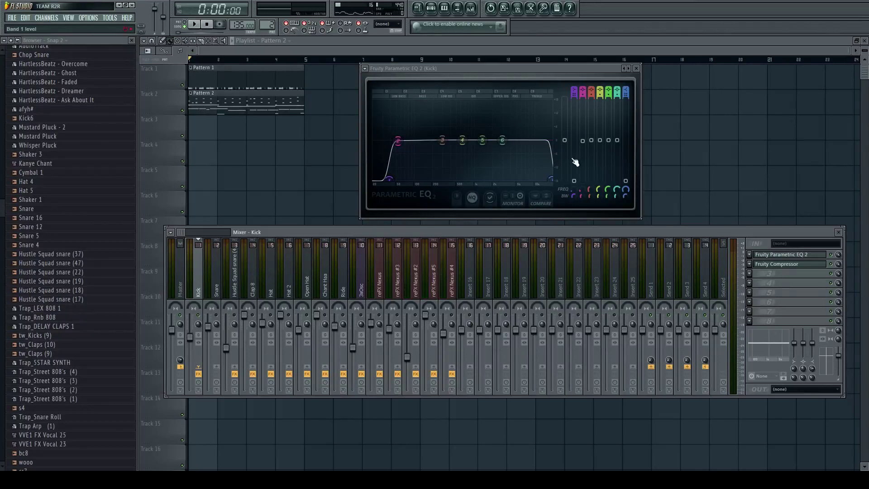
pyautogui.click(561, 171)
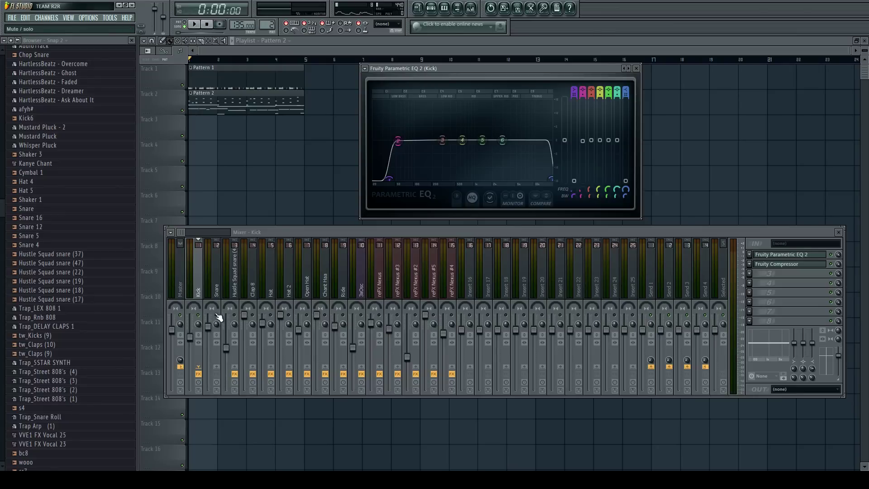
# Check the Snare track's effect slots, then open the Hustle Squad snare (49) track's Fruity Parametric EQ 2 with the song playing.
pyautogui.click(223, 282)
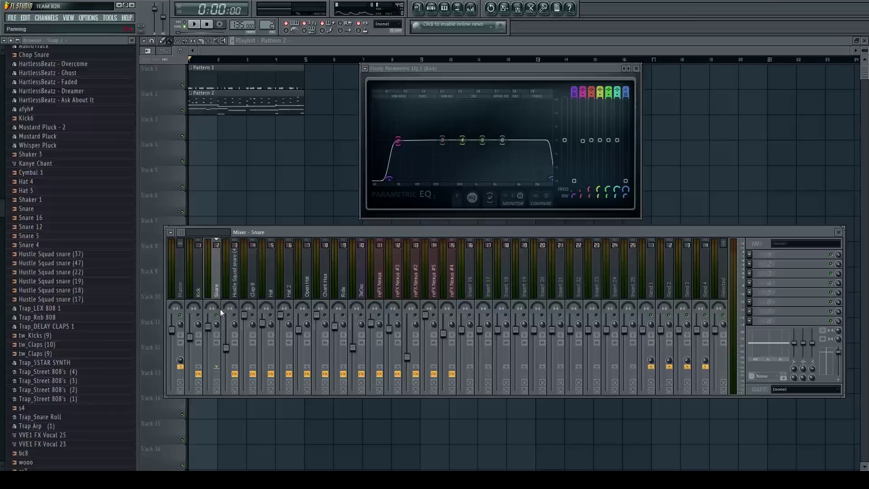
pyautogui.click(243, 285)
pyautogui.click(234, 286)
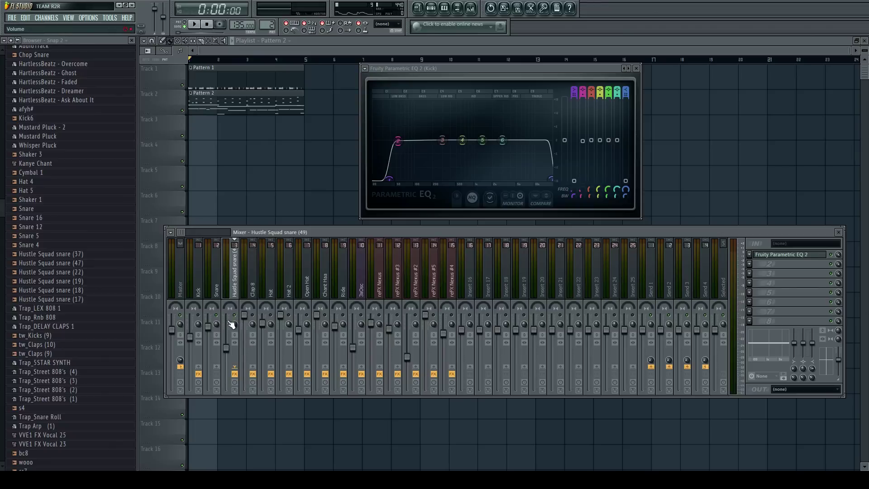
pyautogui.press('space')
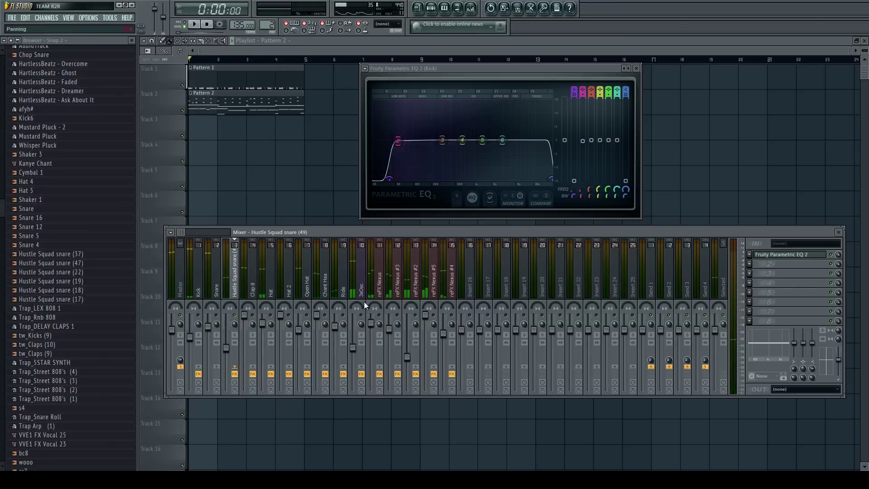
pyautogui.click(785, 255)
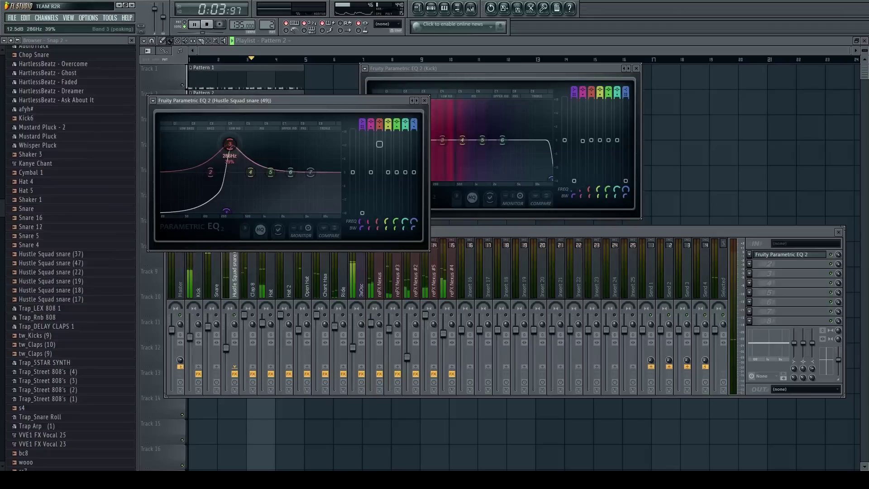
# Reshape the Hustle Squad snare (49) EQ with a band 2 cut at 140 Hz and a narrower band 3 boost, and raise the track volume slightly.
pyautogui.moveTo(232, 148); pyautogui.dragTo(227, 144)
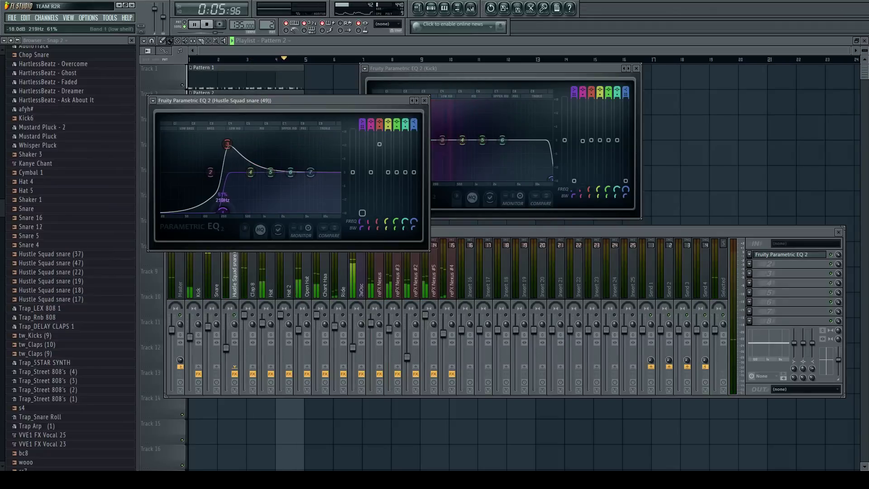
pyautogui.moveTo(211, 172); pyautogui.dragTo(211, 190)
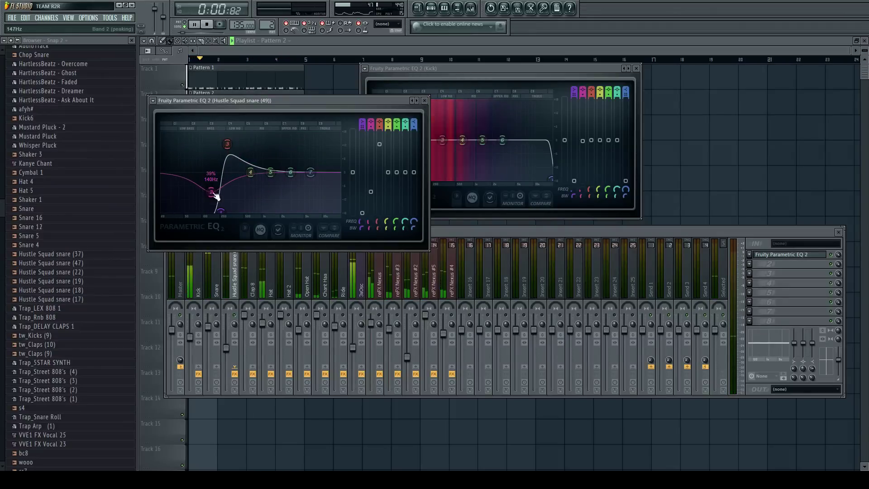
pyautogui.moveTo(228, 144); pyautogui.dragTo(231, 144)
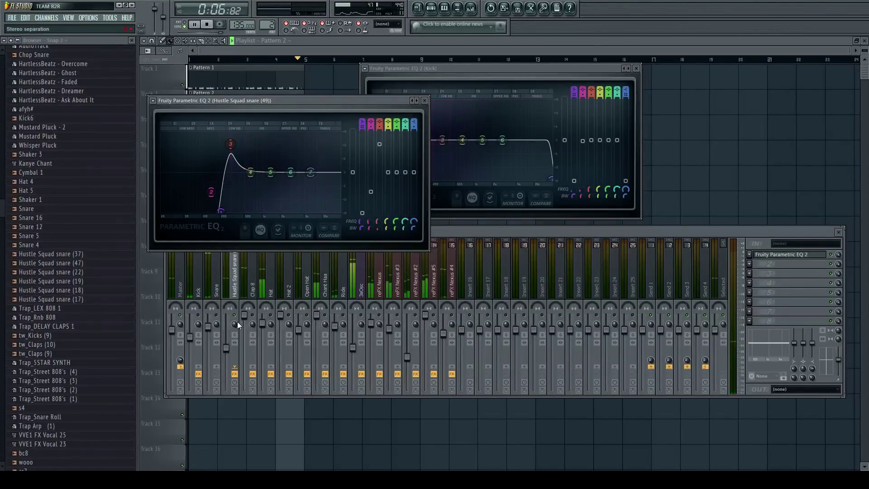
pyautogui.click(256, 319)
pyautogui.press('space')
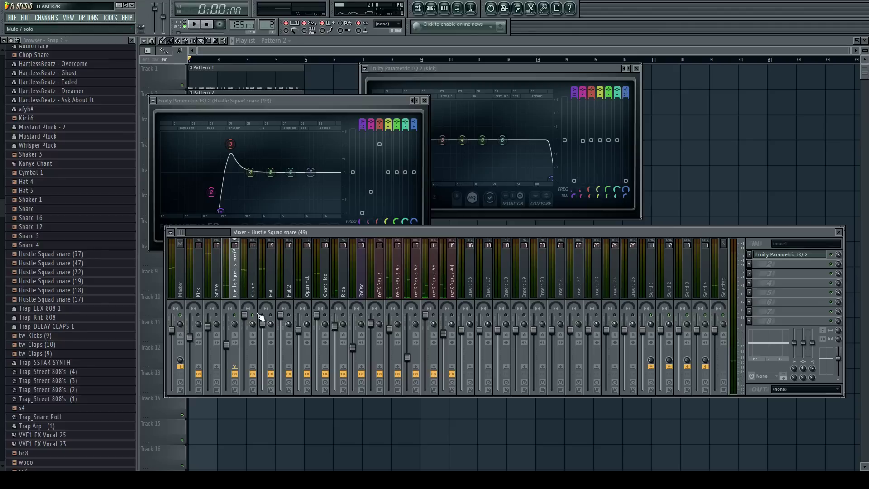
# Open the Clap 8 track's Fruity Parametric EQ 2 and shift its band 1 low cut slightly higher during playback.
pyautogui.click(255, 280)
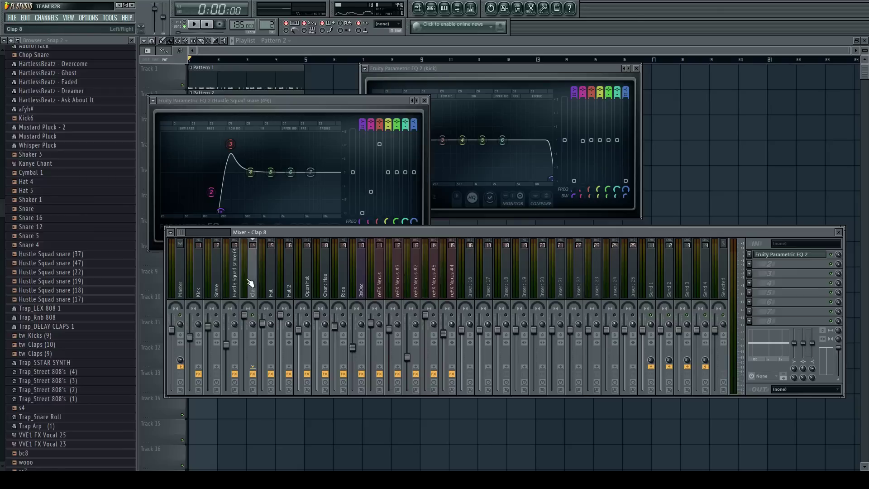
pyautogui.click(789, 256)
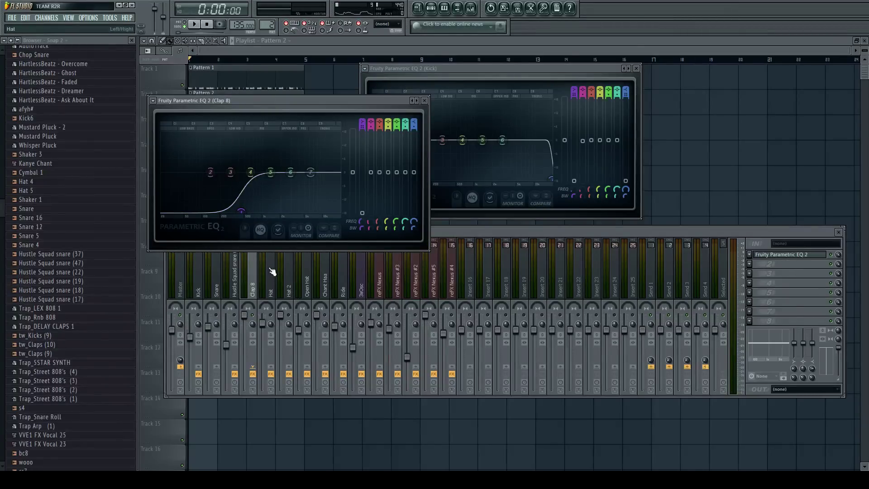
pyautogui.press('space')
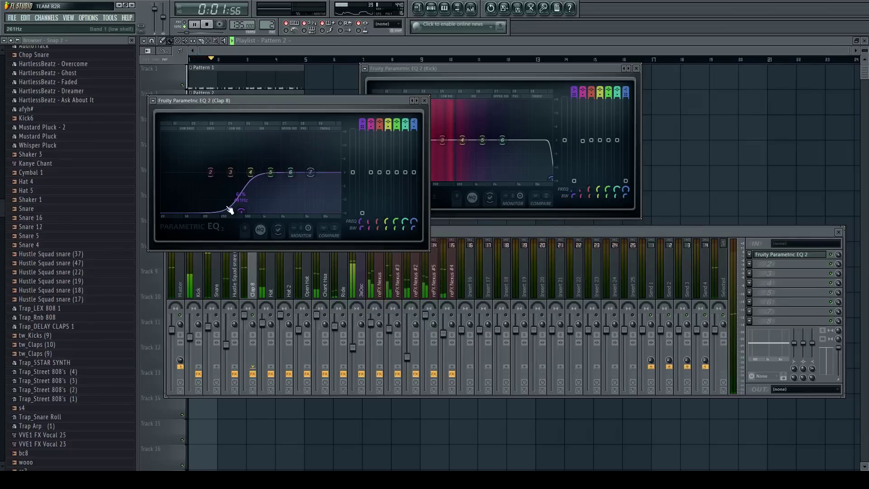
pyautogui.moveTo(241, 211)
pyautogui.mouseDown()
pyautogui.moveTo(161, 215)
pyautogui.moveTo(258, 217)
pyautogui.moveTo(247, 212)
pyautogui.mouseUp()
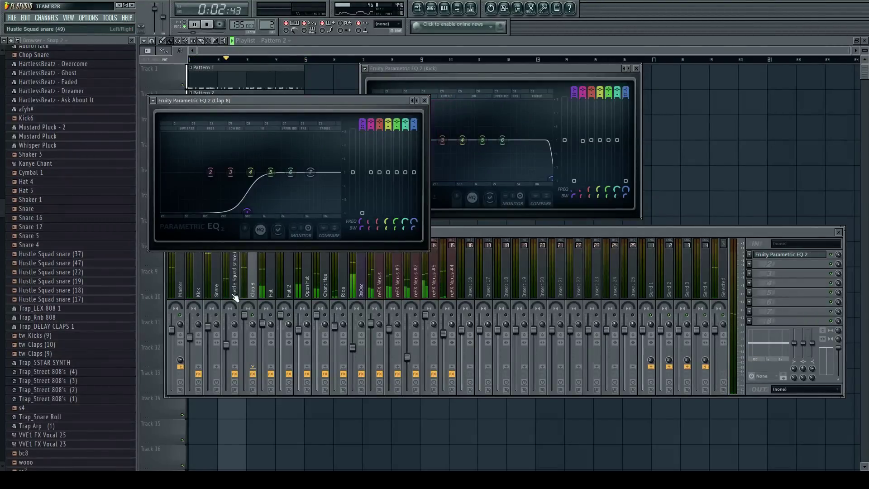
# Return briefly to the Snare track, stop playback and open the Fruity Parametric EQ 2 of the Hat track.
pyautogui.click(217, 285)
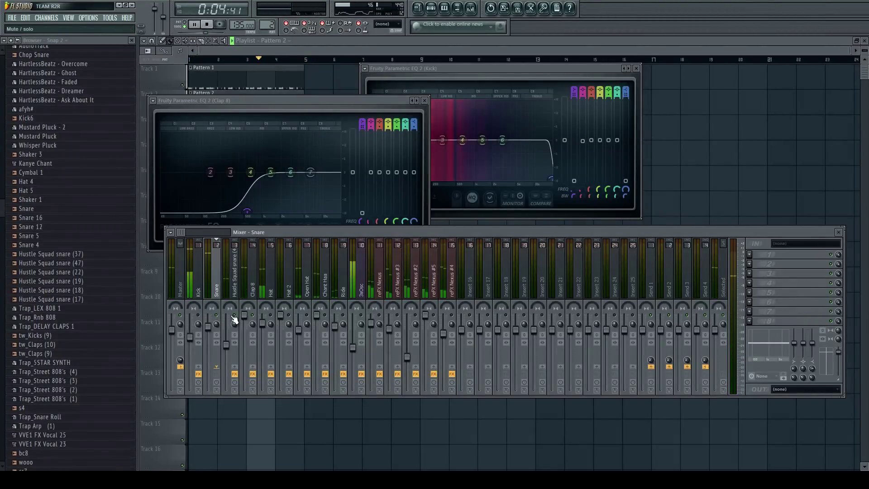
pyautogui.press('space')
pyautogui.click(271, 290)
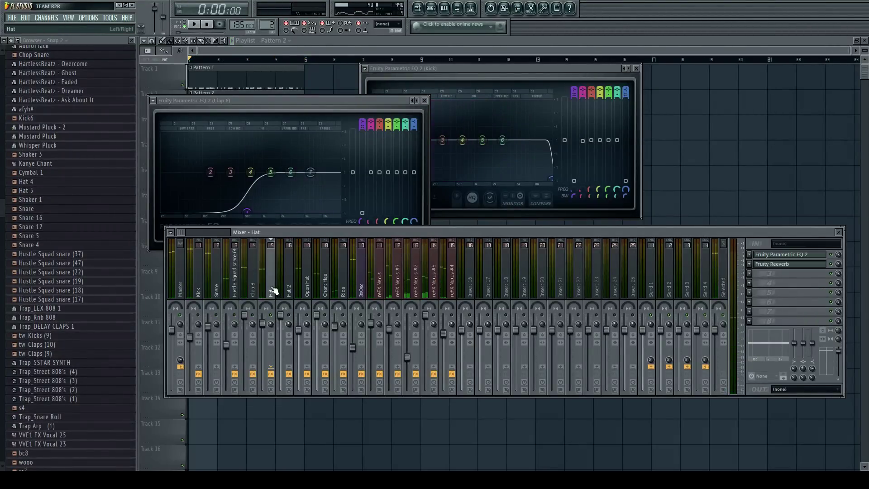
pyautogui.click(796, 255)
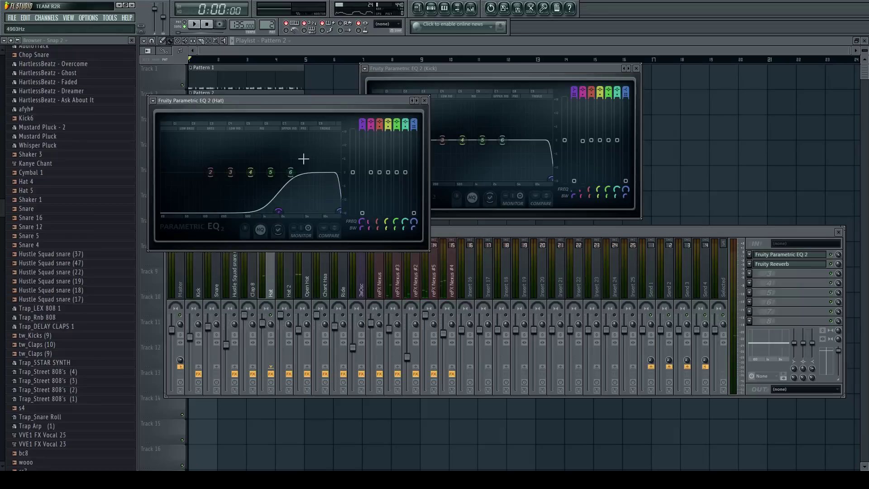
# Shift the Hat EQ's band 1 low cut slightly higher, then open the Hat track's Fruity Reeverb and move its window clear of the mixer.
pyautogui.press('space')
pyautogui.moveTo(278, 194); pyautogui.dragTo(286, 211)
pyautogui.press('space')
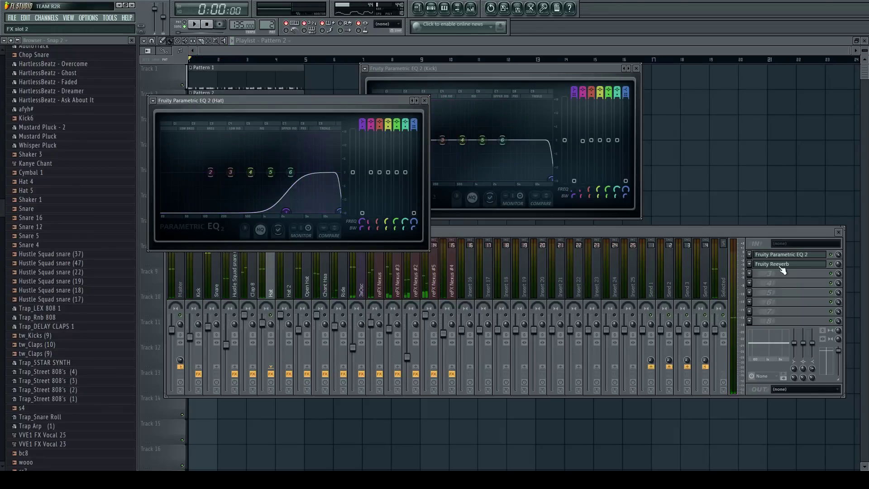
pyautogui.click(792, 266)
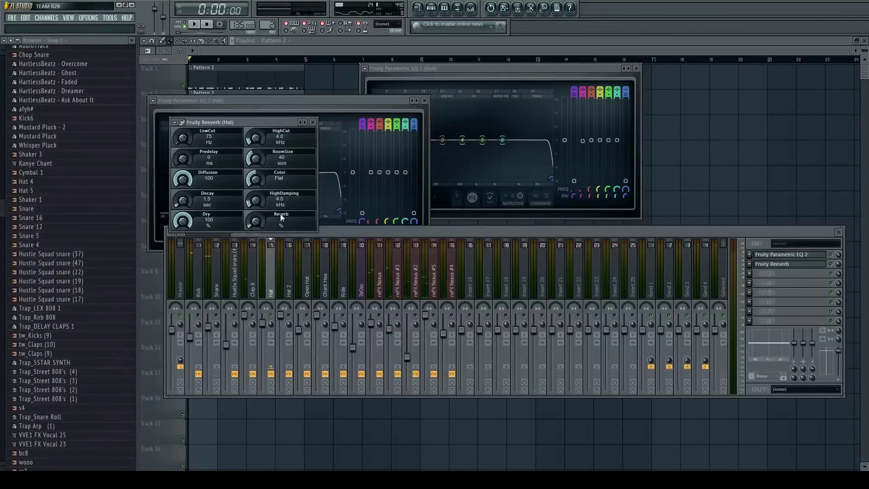
pyautogui.moveTo(271, 122); pyautogui.dragTo(274, 103)
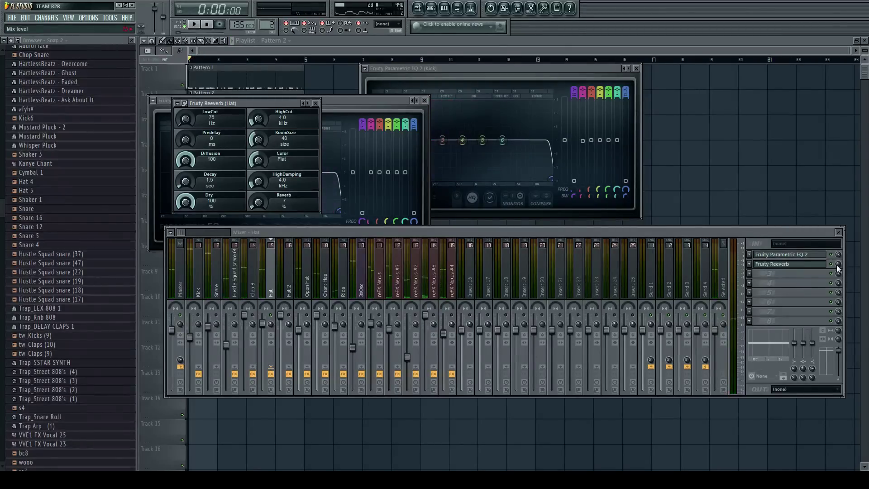
# Open the Open Hat track's Fruity Parametric EQ 2 and raise its band 1 low cut during playback.
pyautogui.click(311, 316)
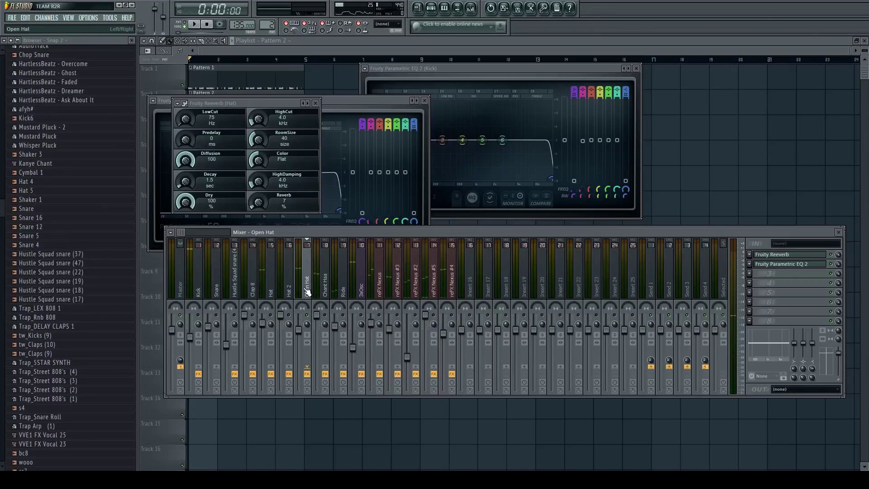
pyautogui.click(786, 264)
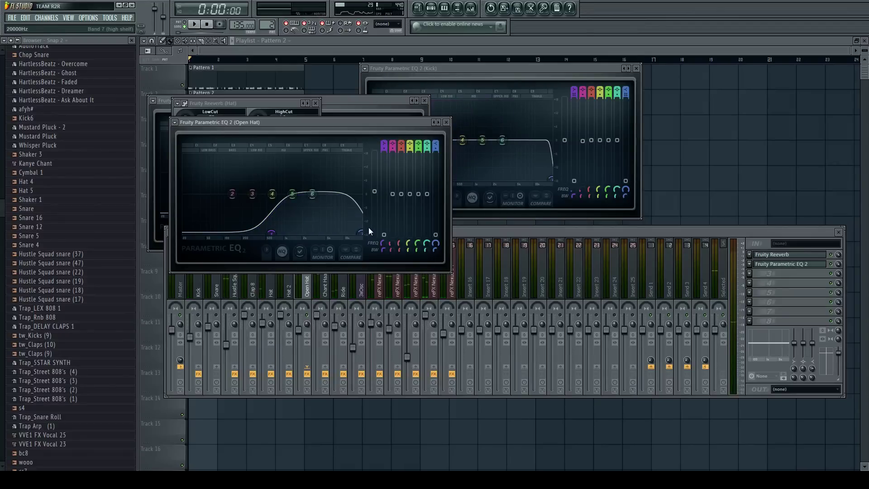
pyautogui.press('space')
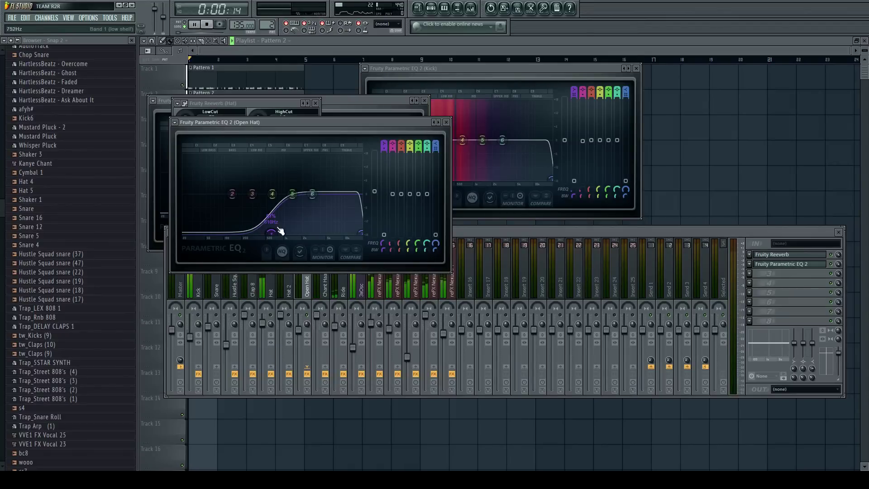
pyautogui.moveTo(271, 233); pyautogui.dragTo(292, 233)
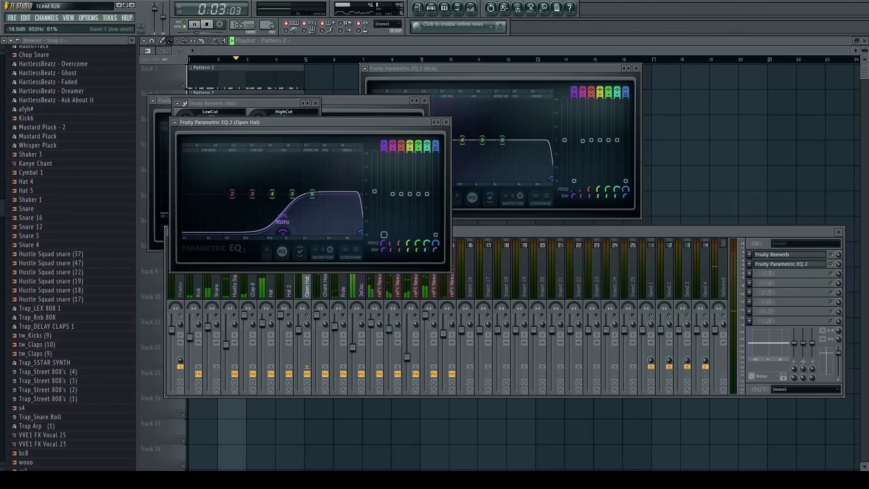
# Open the Chant Haa track's Fruity Parametric EQ 2, raise the band 1 low cut and pull band 3 down to the bottom.
pyautogui.click(334, 322)
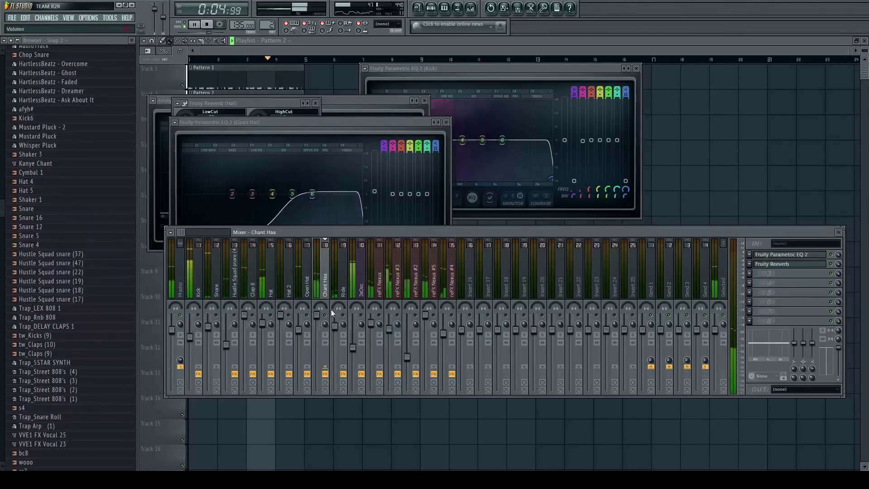
pyautogui.click(807, 258)
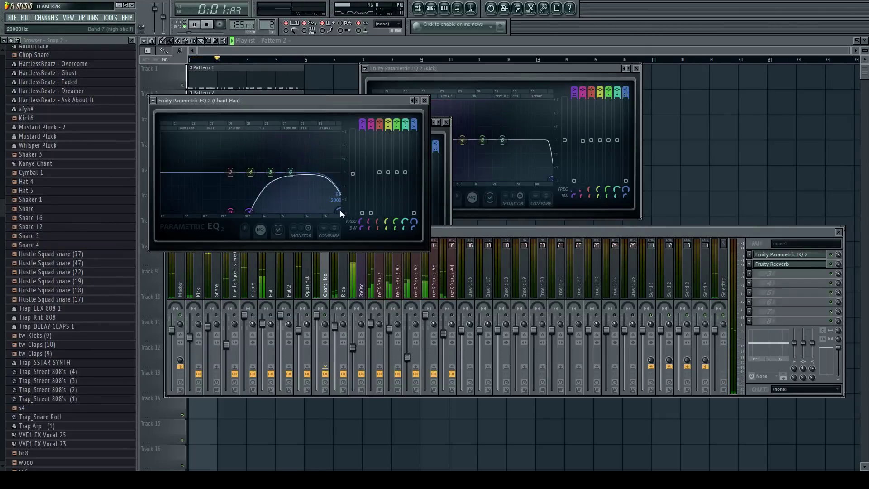
pyautogui.moveTo(340, 210)
pyautogui.mouseDown()
pyautogui.moveTo(320, 211)
pyautogui.moveTo(340, 211)
pyautogui.mouseUp()
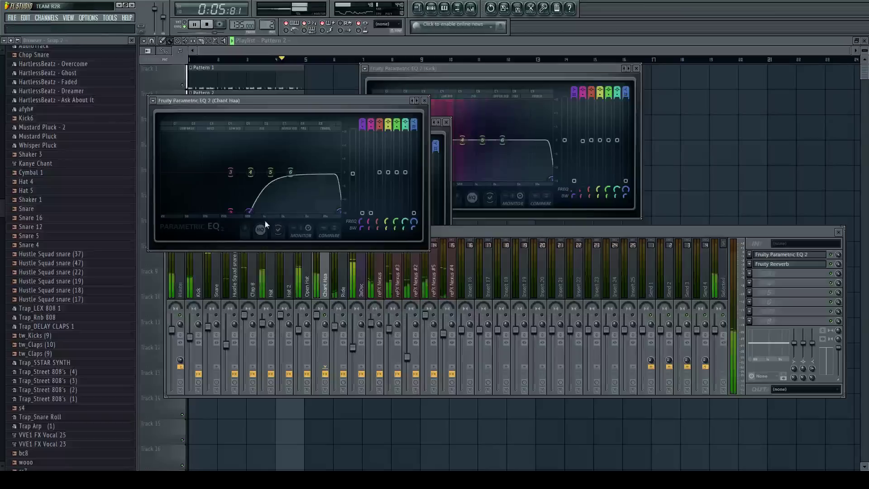
pyautogui.moveTo(248, 211); pyautogui.dragTo(266, 210)
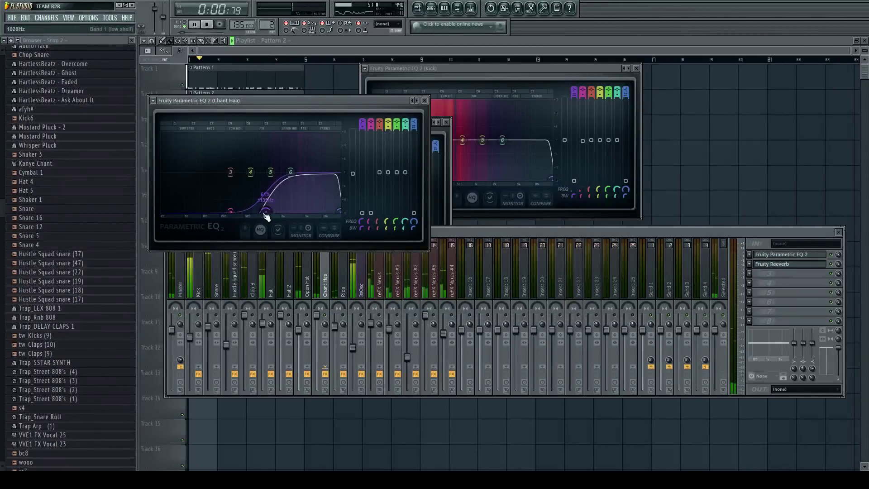
pyautogui.moveTo(231, 172); pyautogui.dragTo(240, 209)
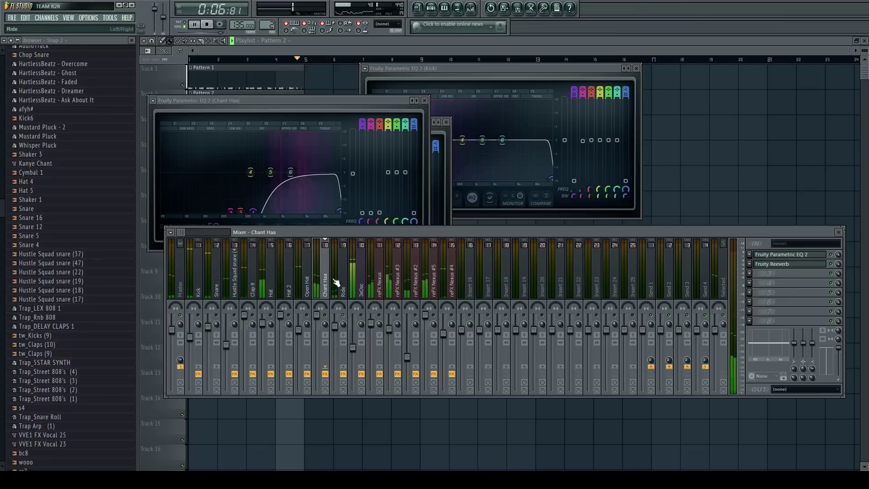
# Adjust the band 1 low cut in the Ride track's Fruity Parametric EQ 2 and open the track's Fruity Reeverb.
pyautogui.click(347, 316)
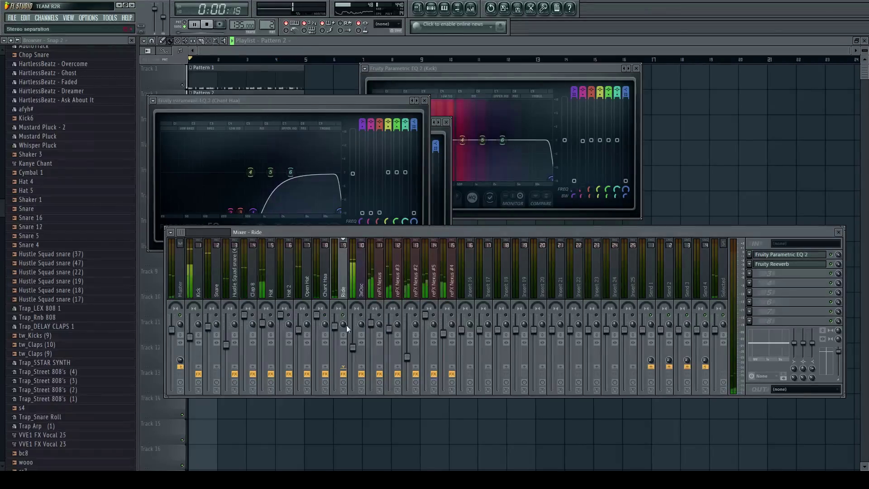
pyautogui.click(790, 255)
pyautogui.moveTo(246, 210); pyautogui.dragTo(252, 218)
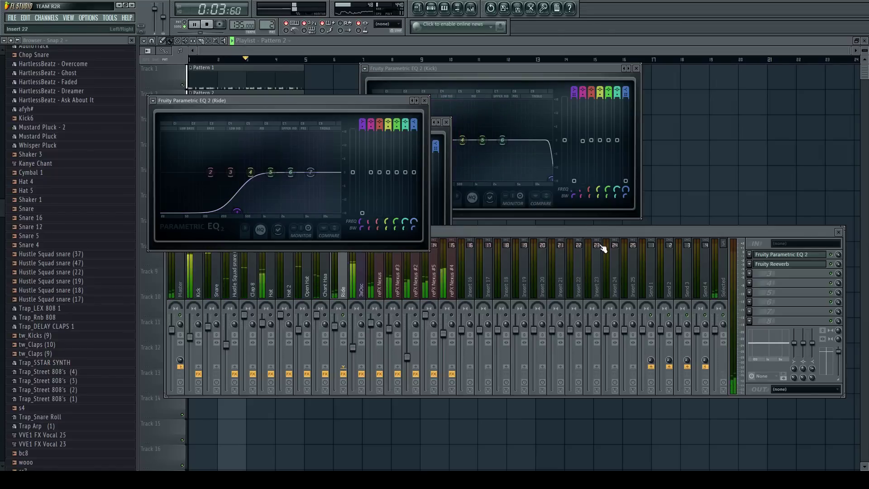
pyautogui.click(806, 264)
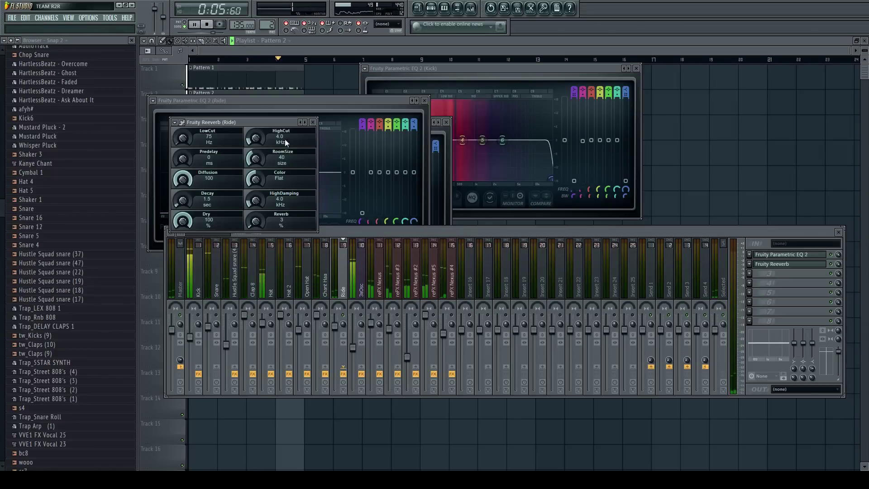
# Select the 3xOsc mixer track, stop playback and open the 3xOsc channel's settings from the step sequencer.
pyautogui.click(366, 314)
pyautogui.press('space')
pyautogui.click(354, 284)
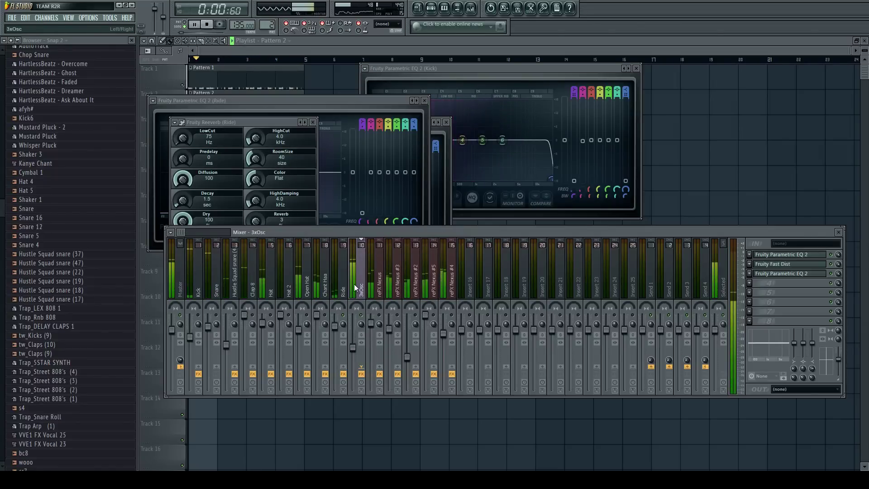
pyautogui.moveTo(345, 231); pyautogui.dragTo(378, 282)
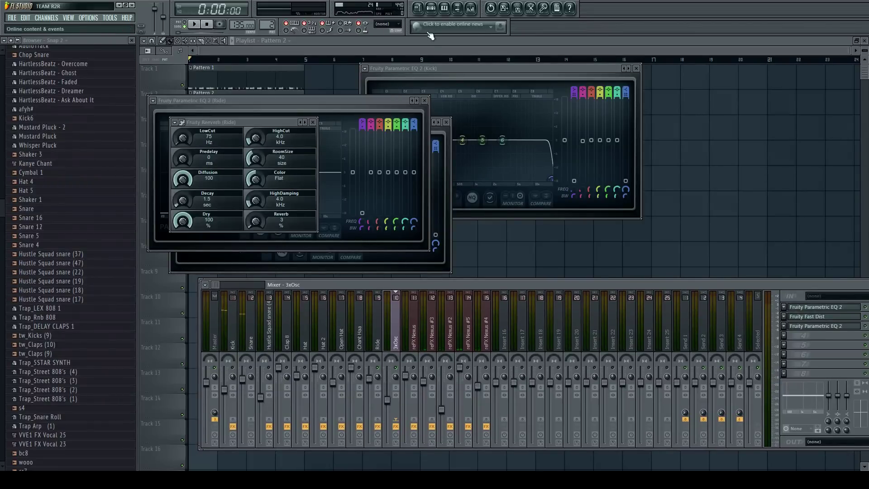
pyautogui.click(431, 8)
pyautogui.click(388, 266)
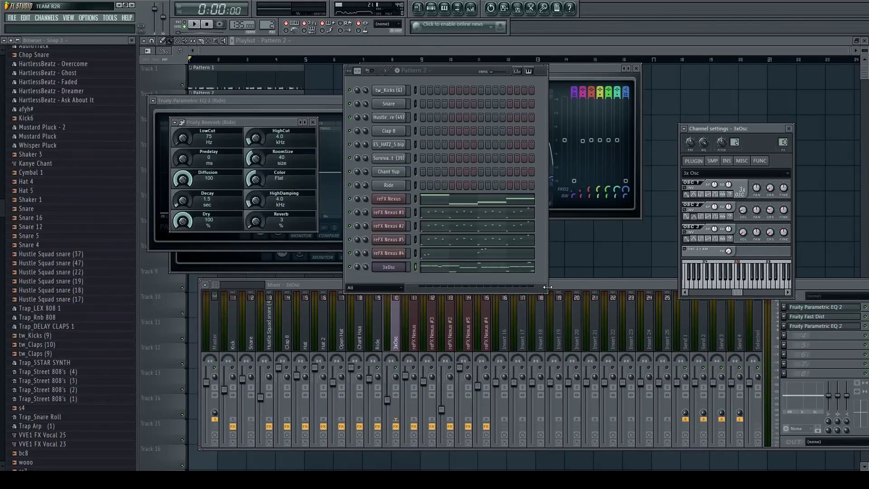
# Arrange the mixer, step sequencer and 3xOsc channel settings windows so that they do not cover each other.
pyautogui.moveTo(561, 286); pyautogui.dragTo(560, 302)
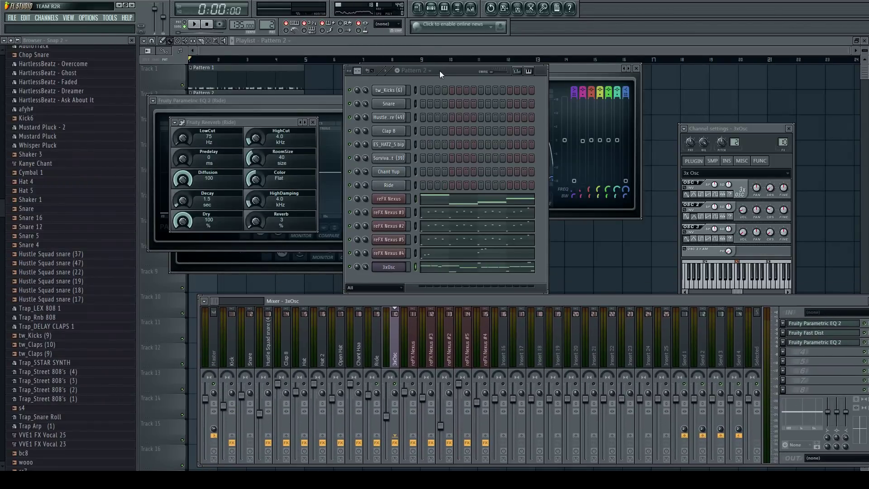
pyautogui.moveTo(439, 71); pyautogui.dragTo(422, 44)
pyautogui.moveTo(428, 301); pyautogui.dragTo(427, 284)
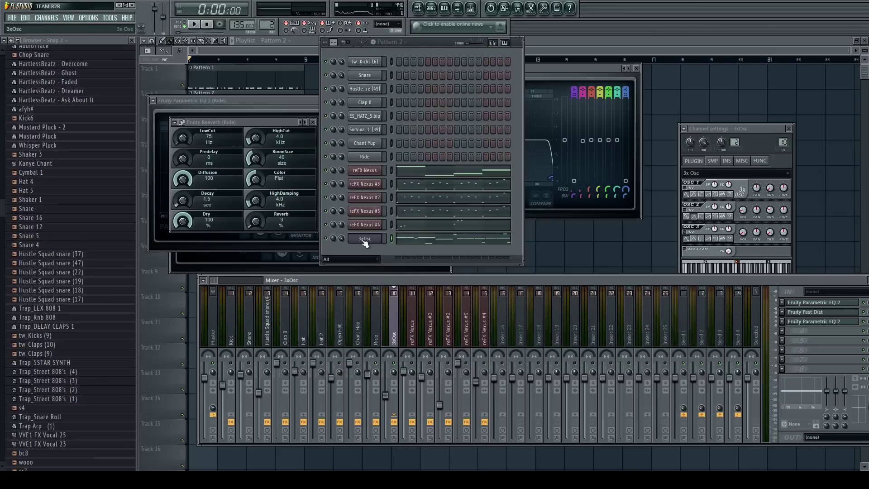
pyautogui.moveTo(716, 130); pyautogui.dragTo(583, 82)
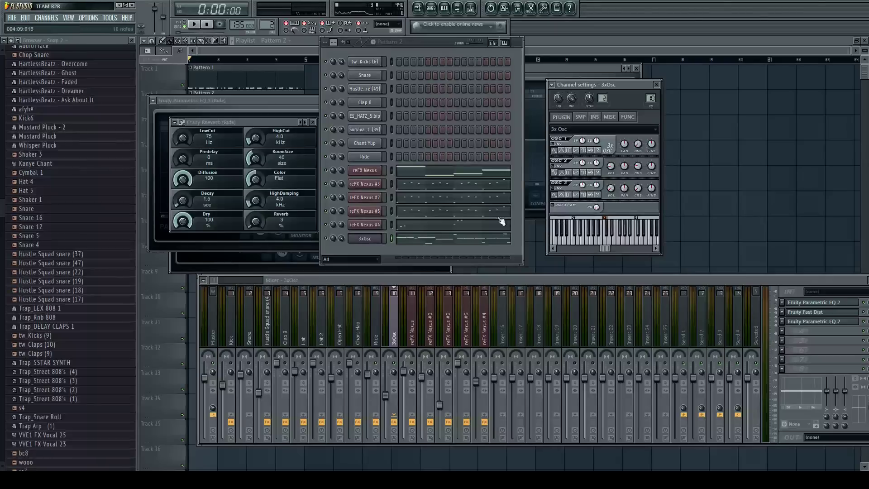
# Insert a second 3xOsc channel above the existing one and audition its default sound.
pyautogui.click(368, 244)
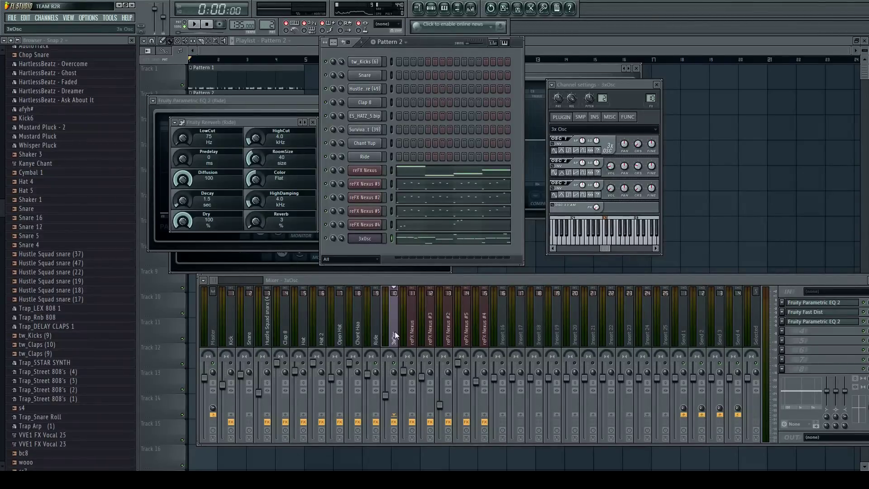
pyautogui.click(458, 390)
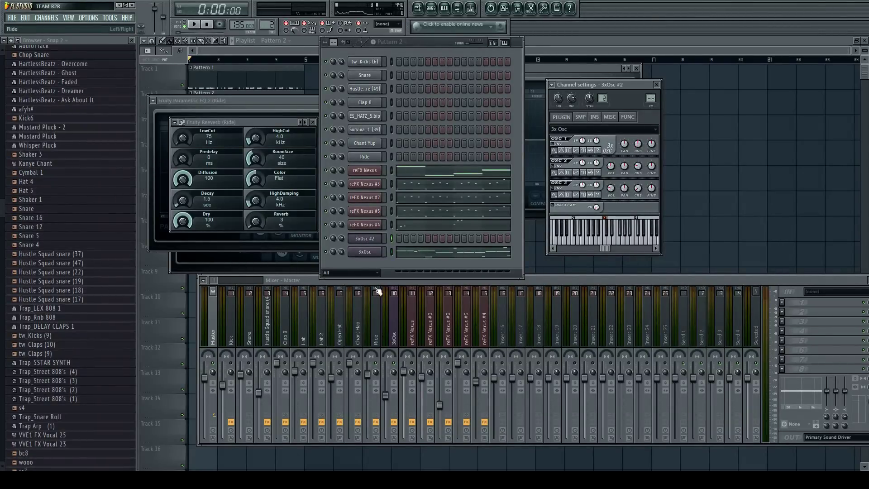
pyautogui.doubleClick(381, 243)
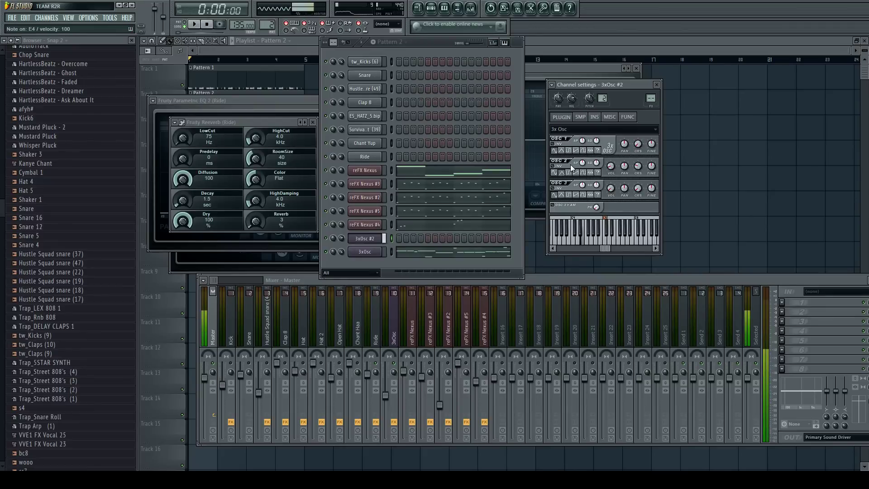
# Return to the original 3xOsc channel and shift the band 7 high cut slightly lower in its track's first Fruity Parametric EQ 2.
pyautogui.click(365, 256)
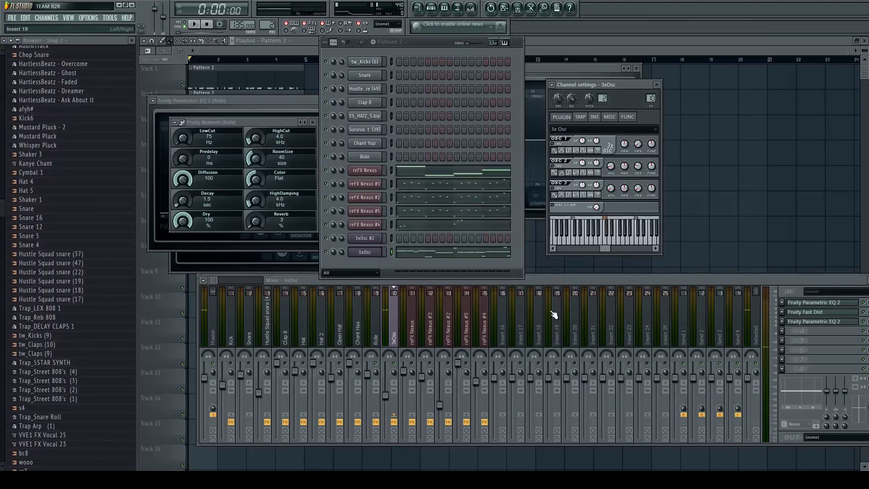
pyautogui.moveTo(859, 286); pyautogui.dragTo(794, 288)
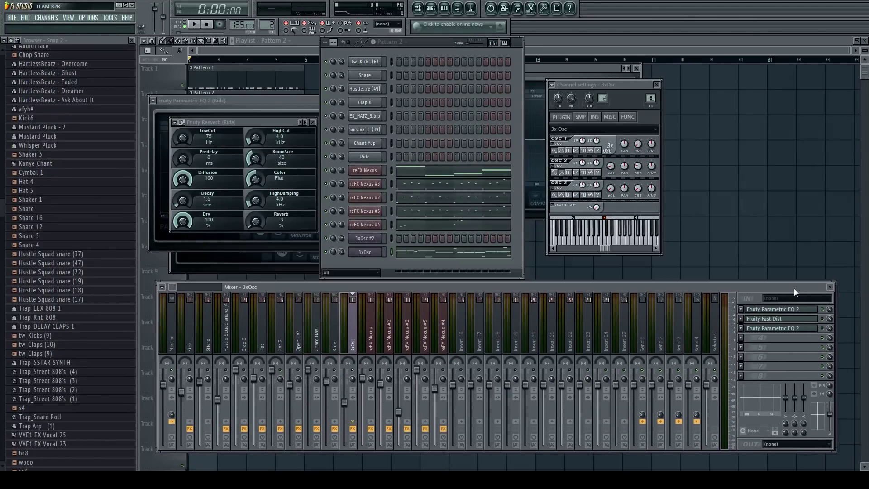
pyautogui.click(793, 309)
pyautogui.moveTo(244, 210)
pyautogui.mouseDown()
pyautogui.moveTo(280, 211)
pyautogui.moveTo(244, 210)
pyautogui.mouseUp()
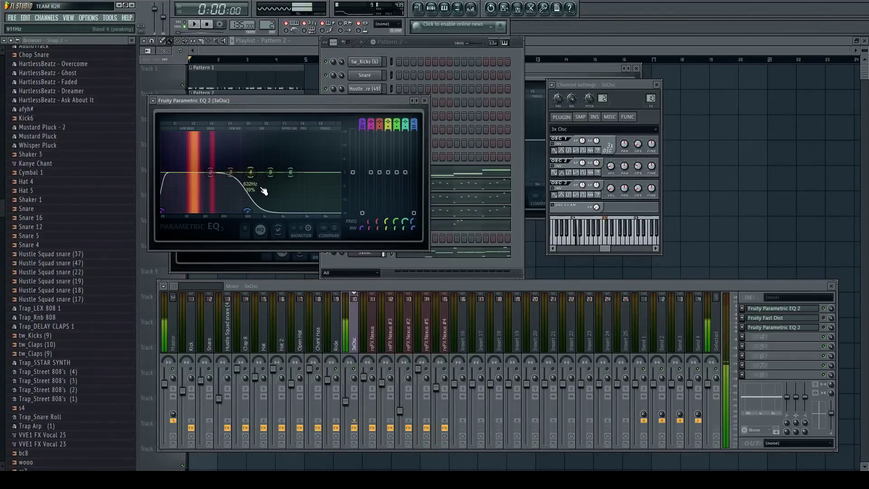
pyautogui.moveTo(247, 210); pyautogui.dragTo(243, 211)
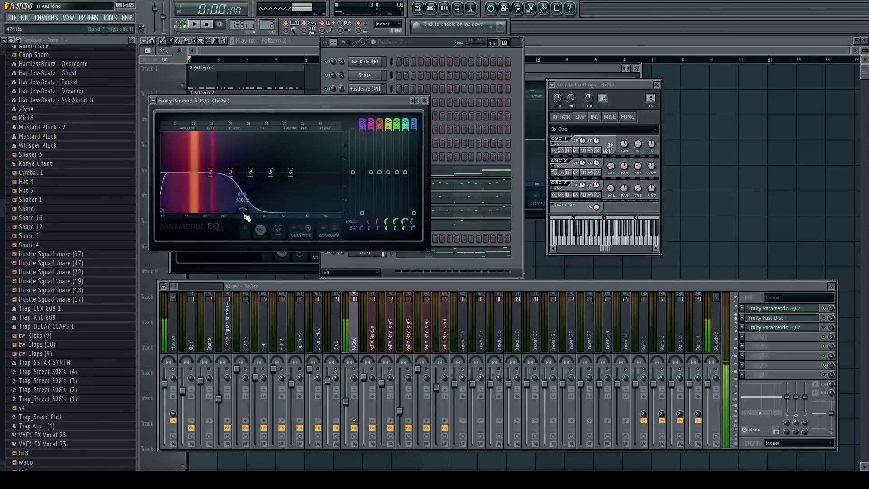
# Open the 3xOsc track's Fruity Fast Dist and second Fruity Parametric EQ 2, and lower the band 7 high cut in that EQ.
pyautogui.click(768, 320)
pyautogui.click(798, 320)
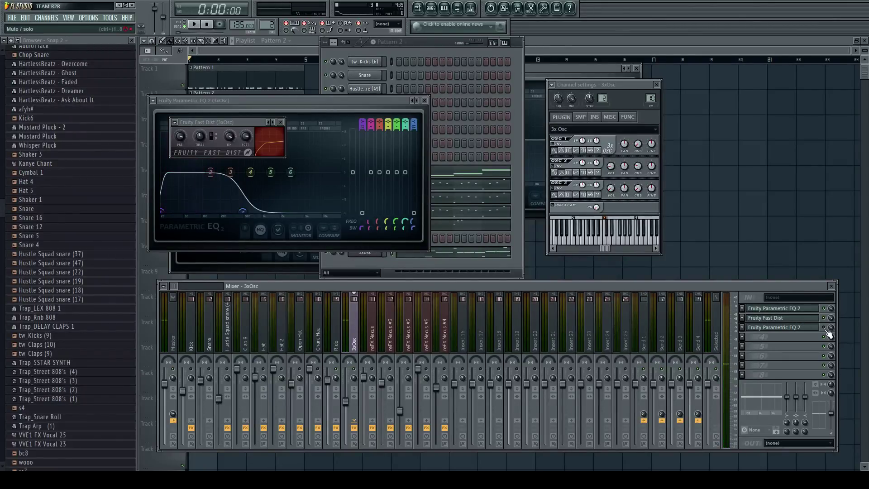
pyautogui.click(813, 330)
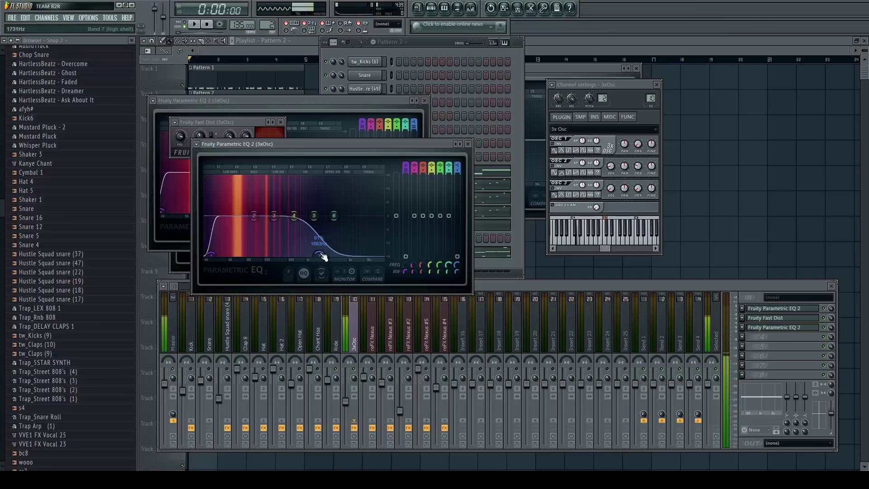
pyautogui.moveTo(324, 256); pyautogui.dragTo(312, 256)
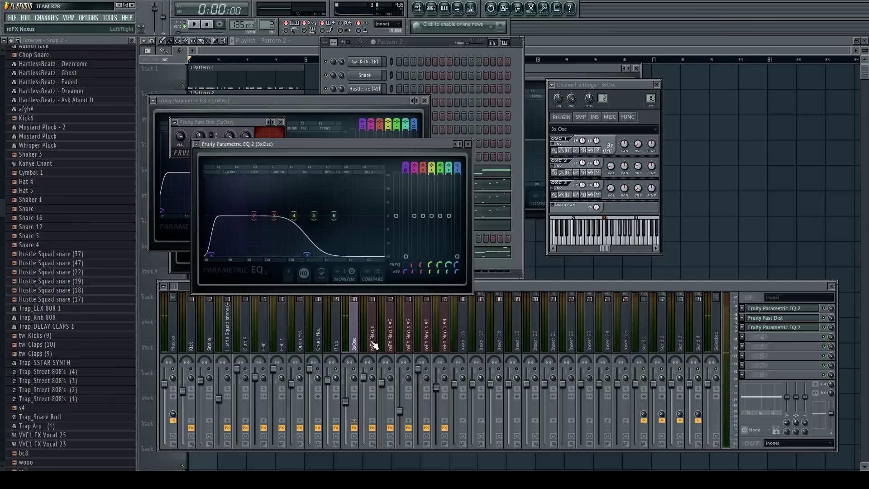
# Open the reFX Nexus track's Fruity Parametric EQ 2, place it beside the other EQ windows and play the song.
pyautogui.click(358, 372)
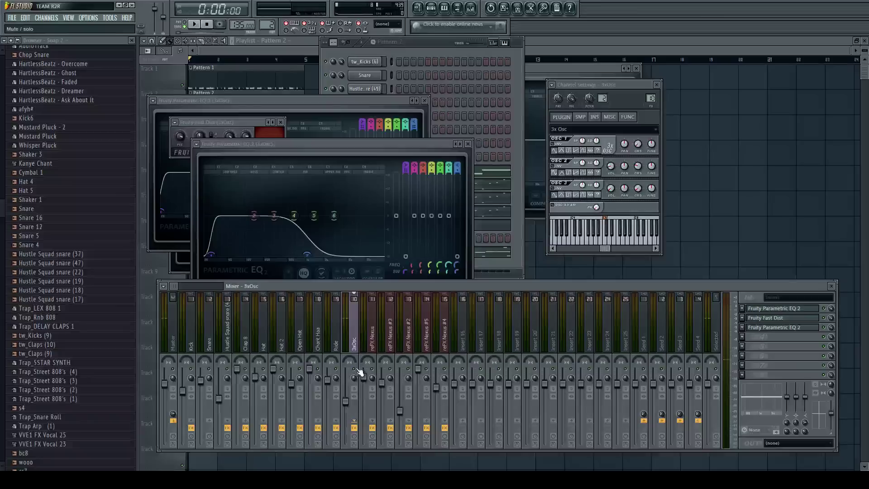
pyautogui.click(380, 344)
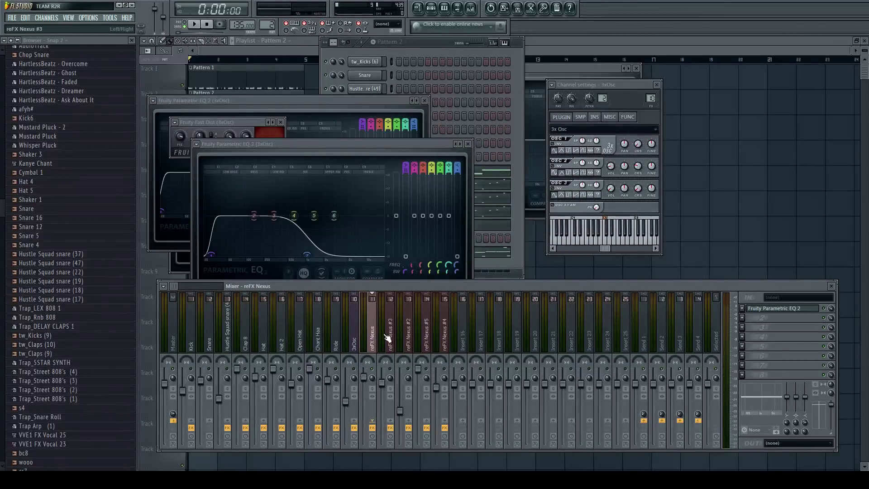
pyautogui.click(796, 309)
pyautogui.moveTo(734, 80); pyautogui.dragTo(636, 86)
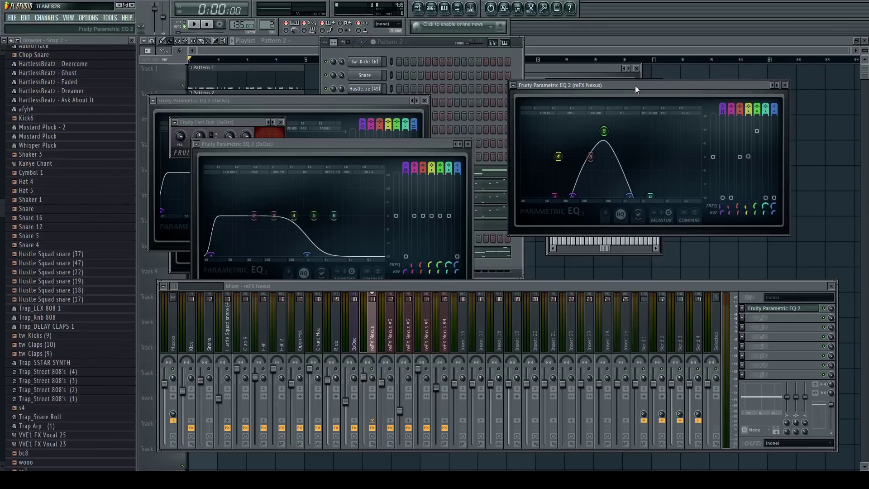
pyautogui.press('space')
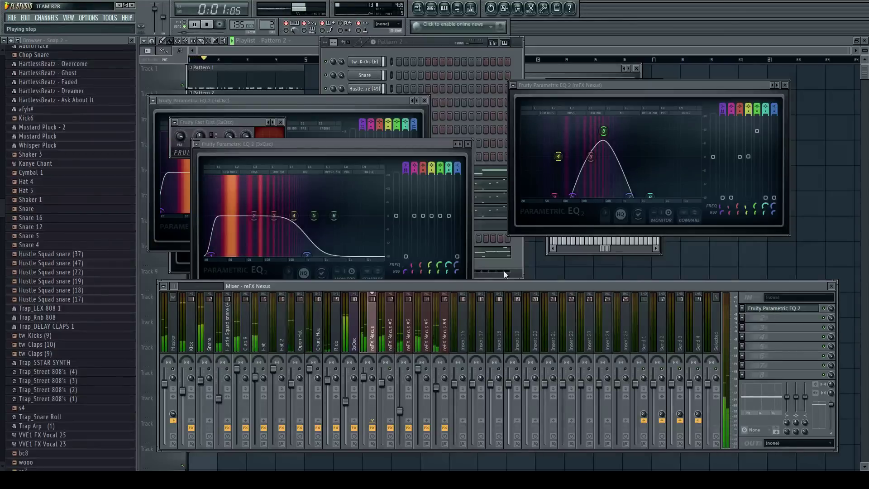
# Move the second 3xOsc EQ window aside, play the song and open the reFX Nexus #3 track's Fruity Parametric EQ 2.
pyautogui.moveTo(316, 143); pyautogui.dragTo(360, 77)
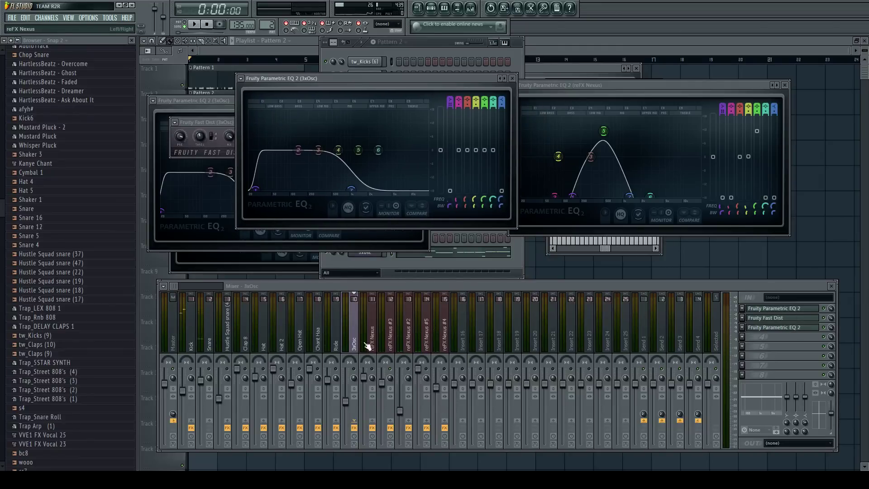
pyautogui.click(392, 342)
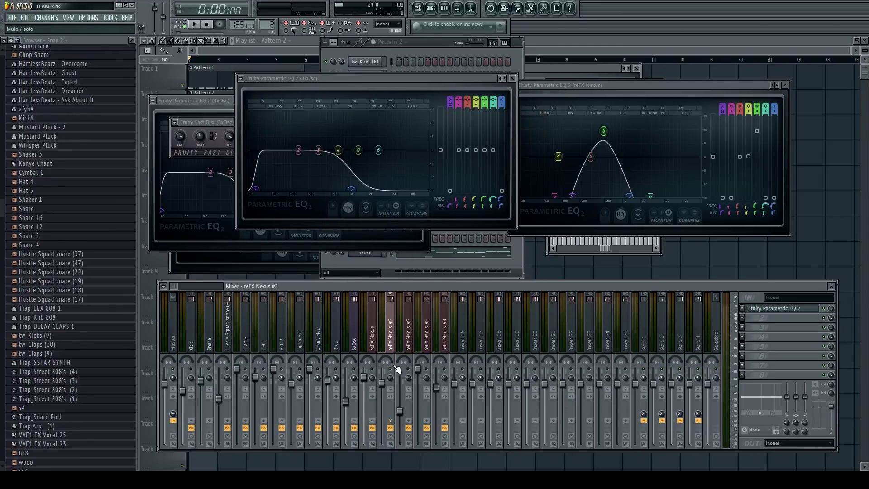
pyautogui.press('space')
pyautogui.click(779, 308)
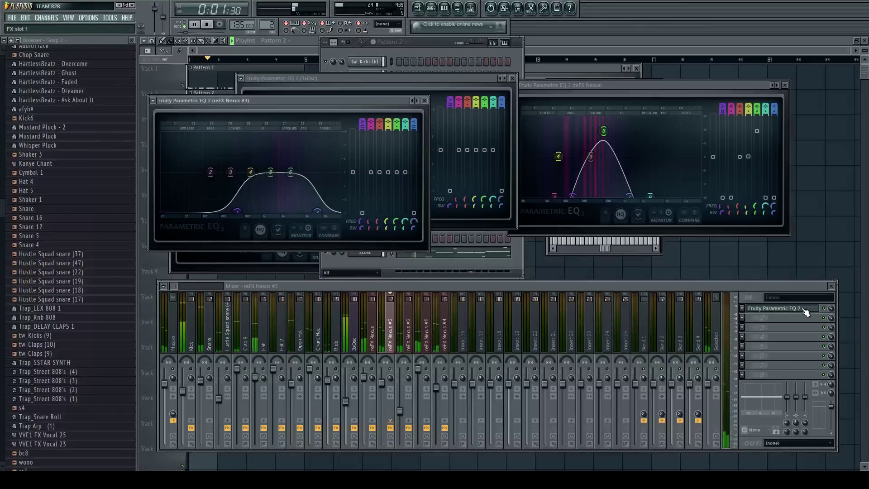
# Lower the reFX Nexus #3 EQ's band 1 low cut to about 417 Hz and shift its band 7 high cut slightly lower.
pyautogui.moveTo(257, 193); pyautogui.dragTo(233, 197)
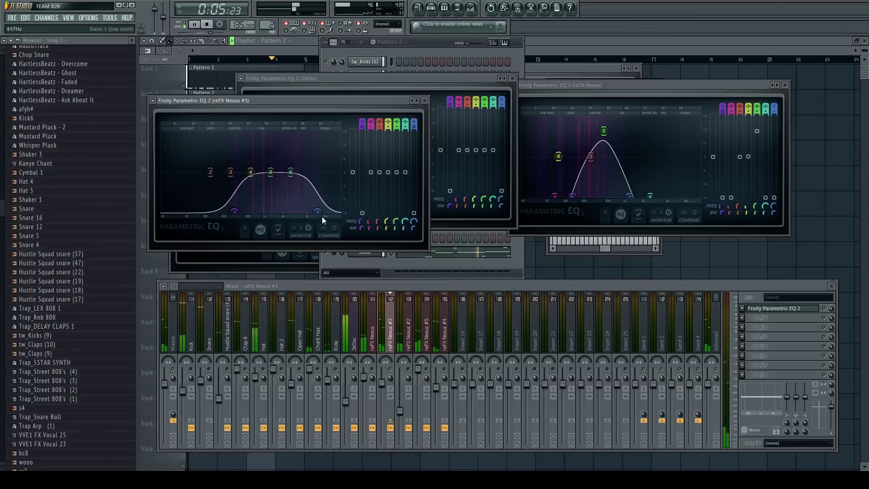
pyautogui.moveTo(316, 211); pyautogui.dragTo(312, 211)
pyautogui.press('space')
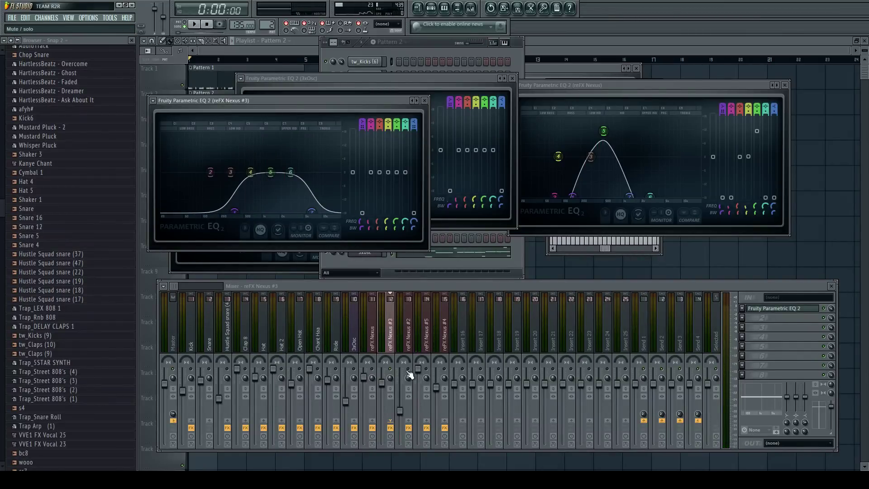
# Open the reFX Nexus #2 track's Fruity Parametric EQ 2 and raise its band 7 high cut to the upper end of the spectrum during playback.
pyautogui.press('space')
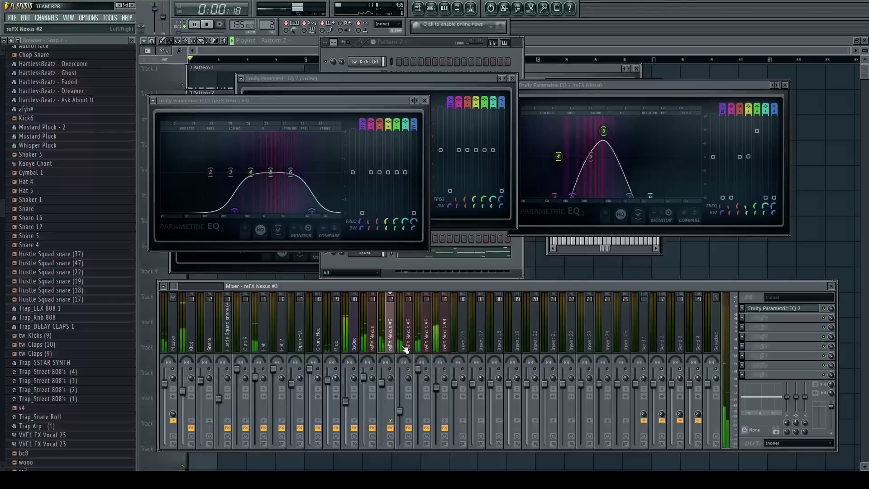
pyautogui.click(405, 337)
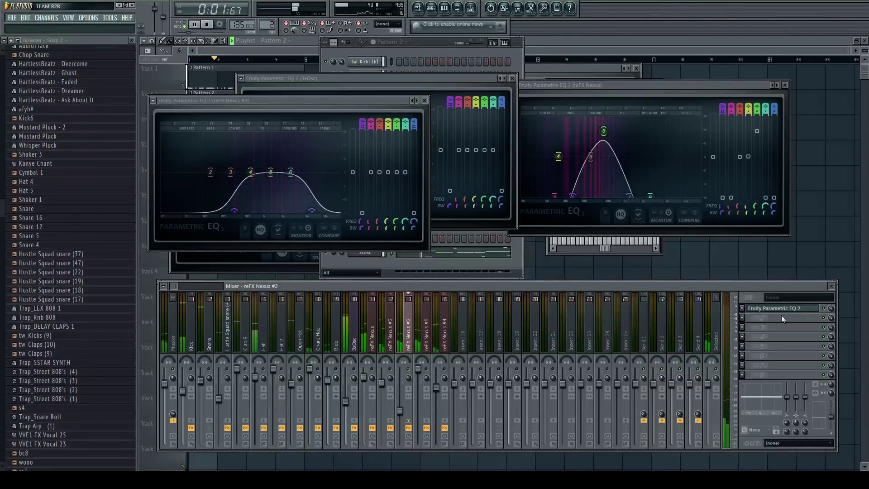
pyautogui.click(805, 314)
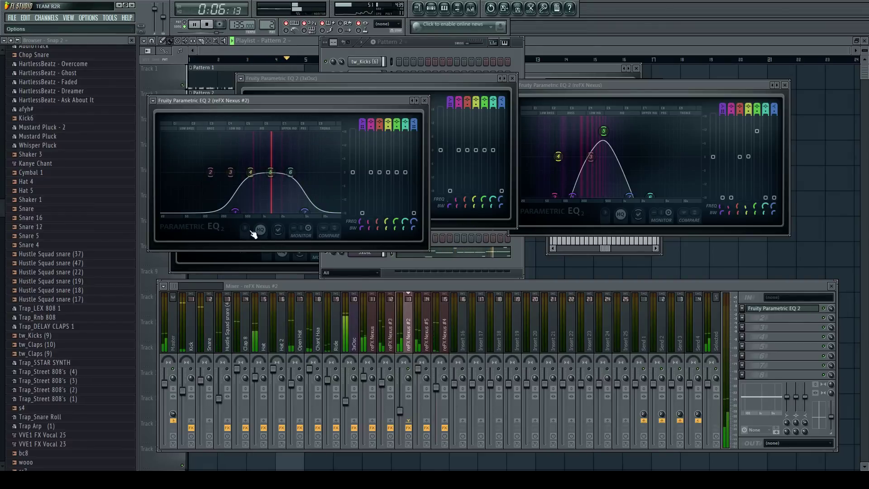
pyautogui.click(427, 362)
pyautogui.press('space')
pyautogui.click(389, 387)
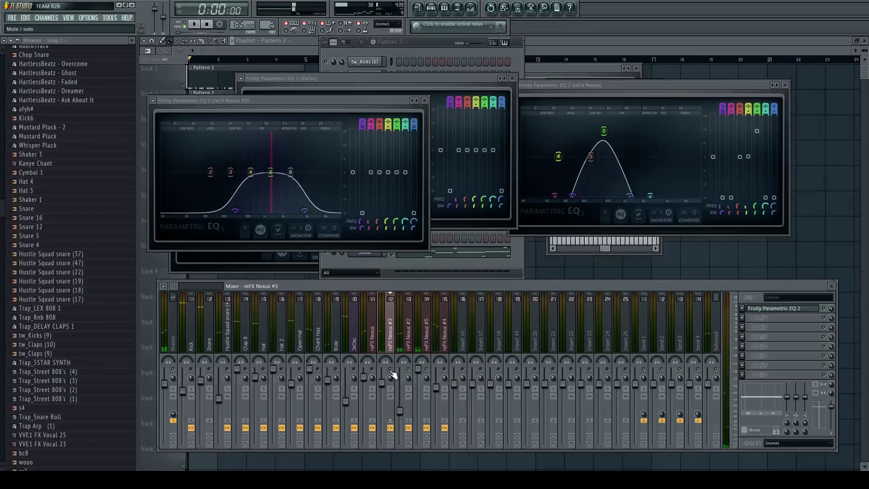
pyautogui.press('space')
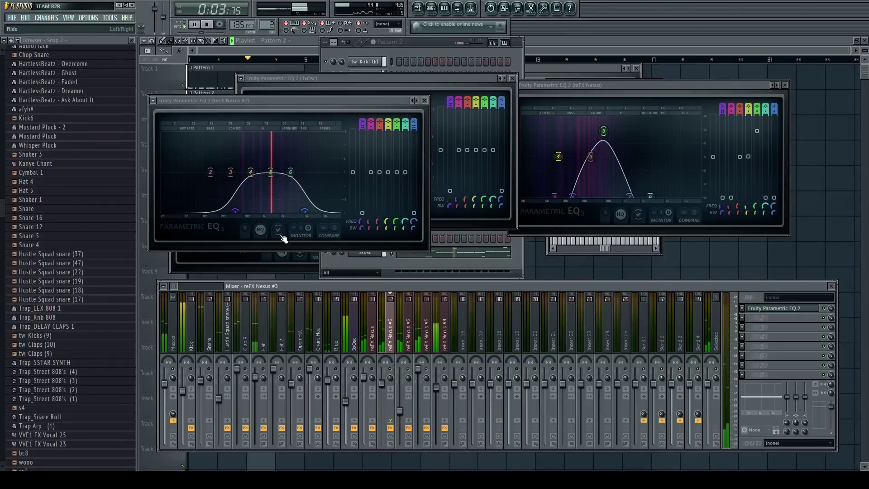
pyautogui.moveTo(305, 211); pyautogui.dragTo(343, 220)
pyautogui.press('space')
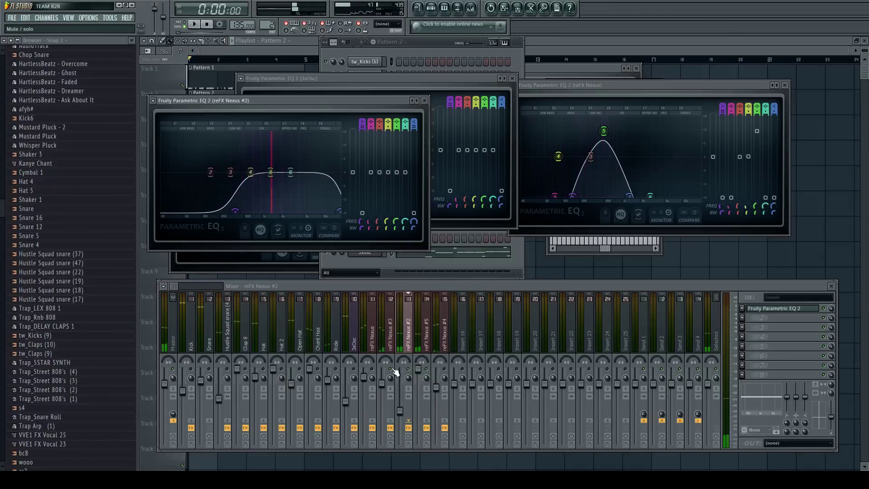
# Narrow the reFX Nexus #3 track's EQ during playback by raising the band 1 low cut and setting band 7 to about 11279 Hz.
pyautogui.press('space')
pyautogui.click(390, 342)
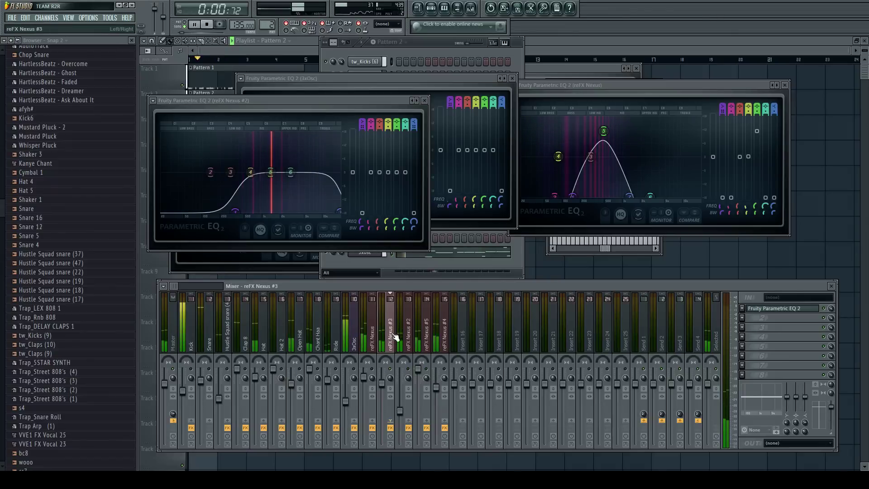
pyautogui.click(781, 311)
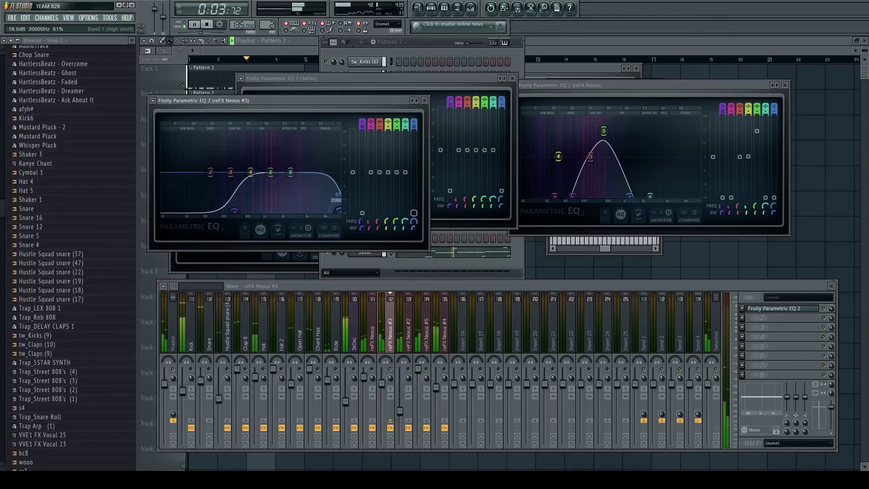
pyautogui.moveTo(234, 210); pyautogui.dragTo(260, 210)
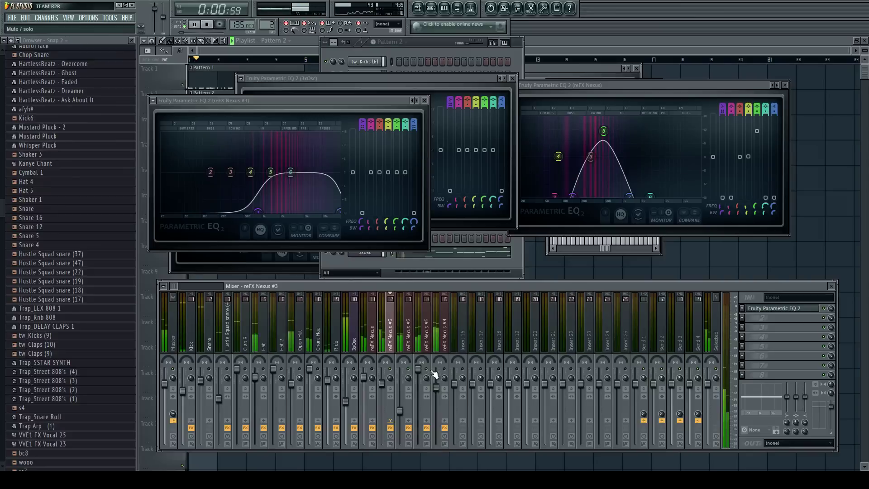
pyautogui.moveTo(257, 210)
pyautogui.mouseDown()
pyautogui.moveTo(191, 211)
pyautogui.moveTo(249, 210)
pyautogui.mouseUp()
pyautogui.moveTo(339, 210); pyautogui.dragTo(318, 211)
pyautogui.moveTo(249, 211); pyautogui.dragTo(328, 216)
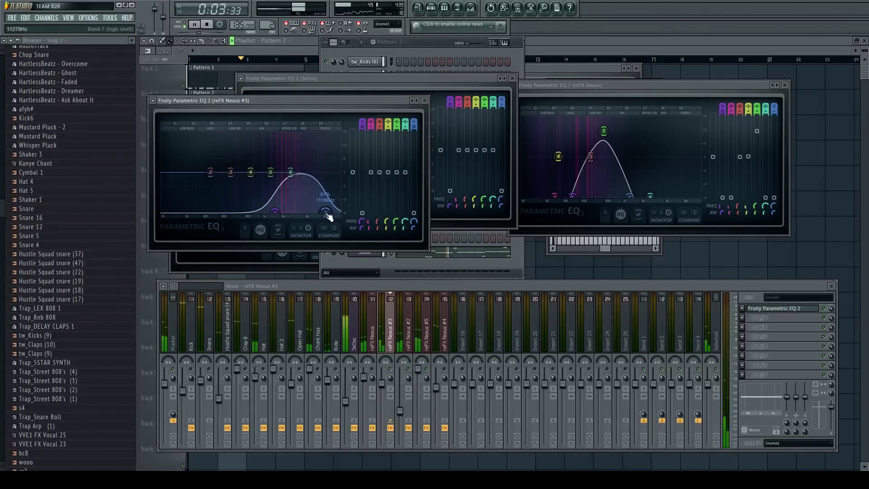
# Raise the reFX Nexus #2 track's mixer volume slightly and stop playback.
pyautogui.moveTo(381, 383); pyautogui.dragTo(400, 406)
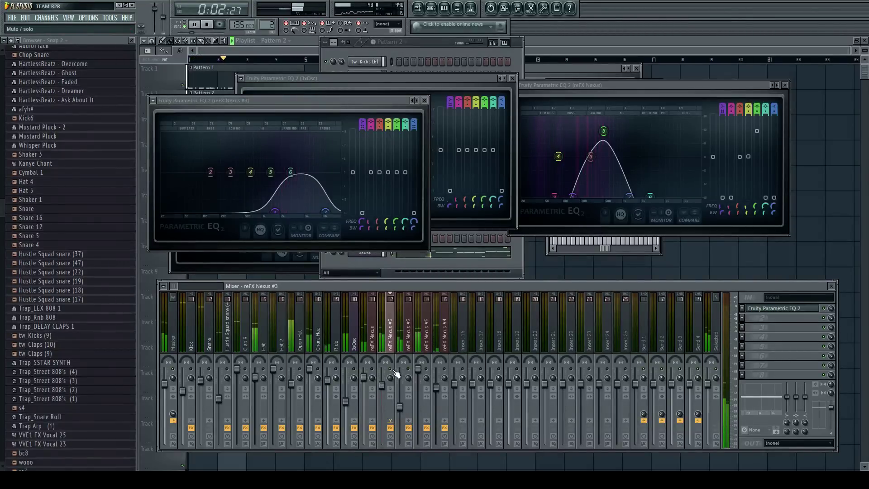
pyautogui.press('space')
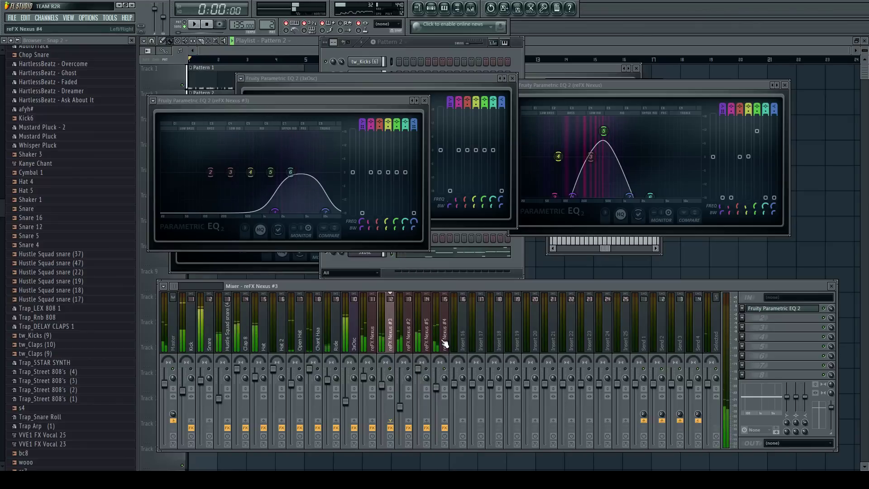
# Open the reFX Nexus #4 track's Fruity Parametric EQ 2 and audition the Trap Dope Lead preset in its Nexus instrument.
pyautogui.click(443, 348)
pyautogui.click(773, 309)
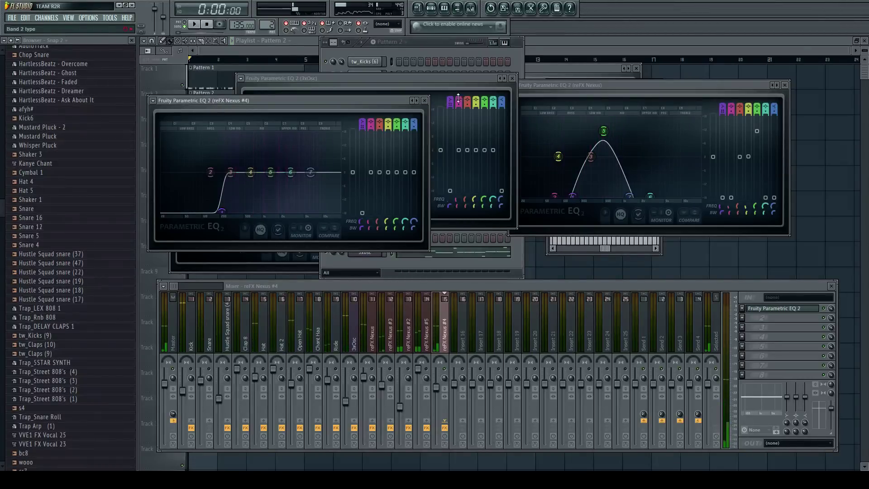
pyautogui.click(425, 73)
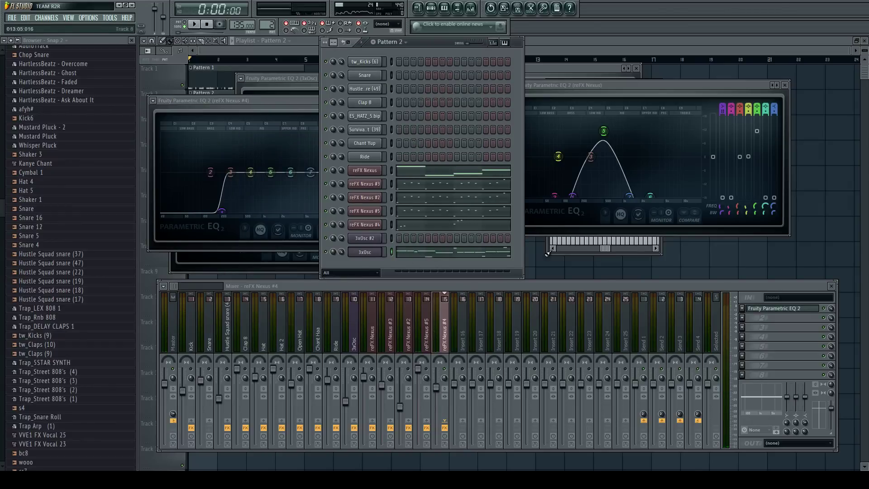
pyautogui.click(365, 226)
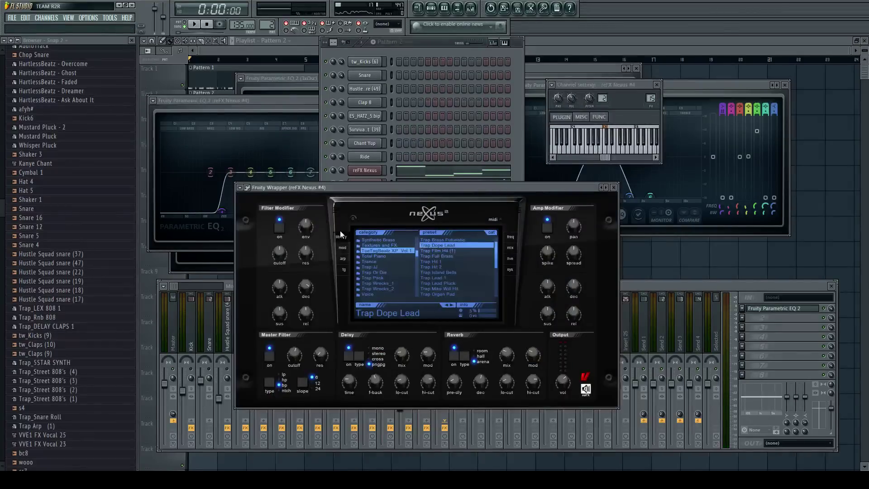
pyautogui.press('r')
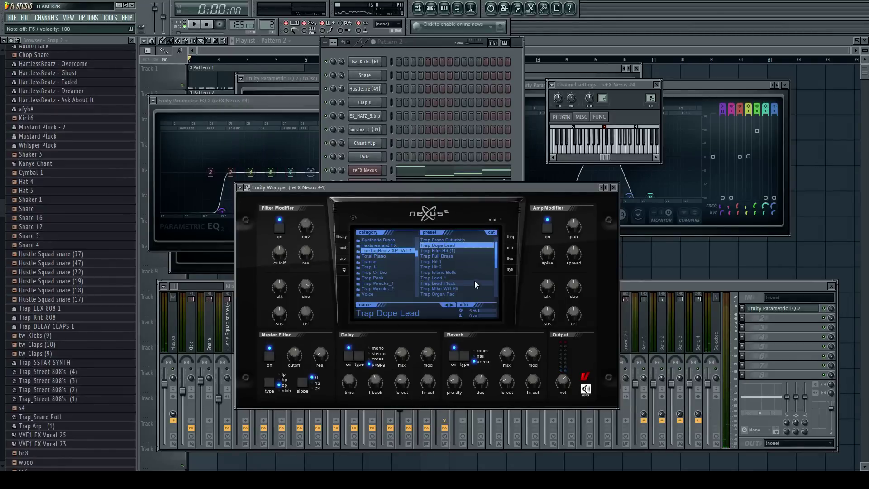
pyautogui.press('y')
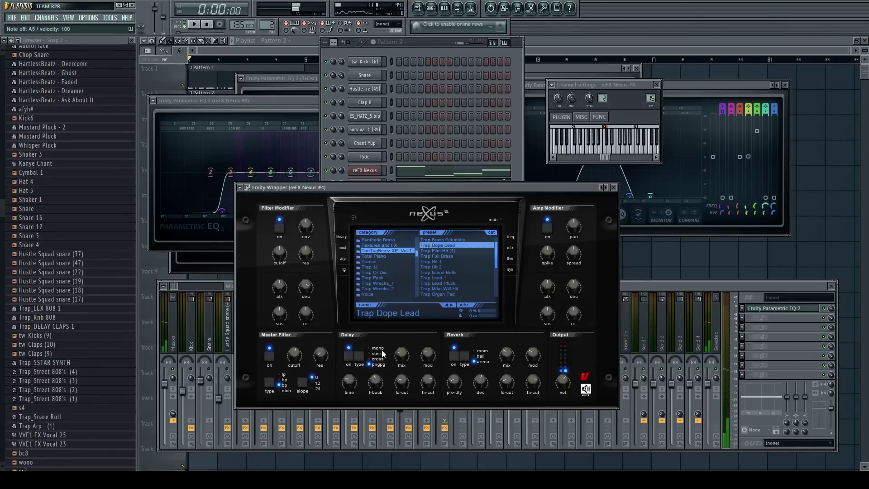
pyautogui.press('Escape')
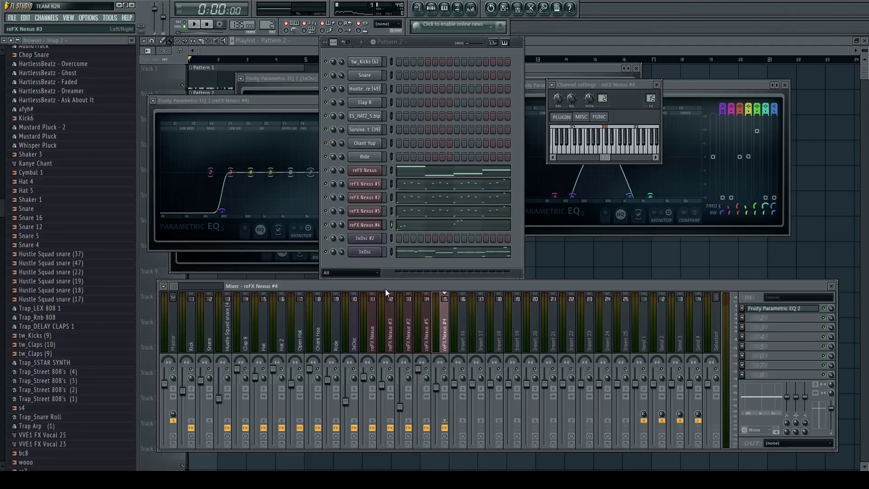
# Move the mixer window slightly up and play back the song to hear the full mix.
pyautogui.moveTo(385, 290); pyautogui.dragTo(387, 278)
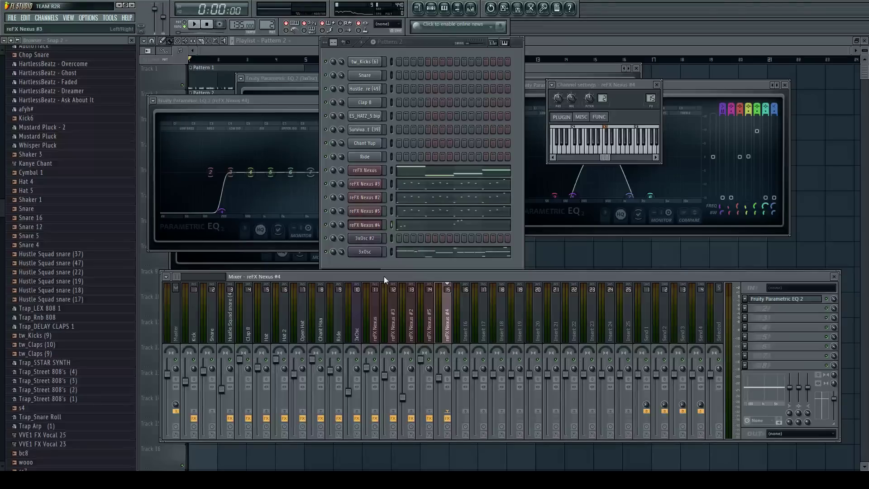
pyautogui.press('space')
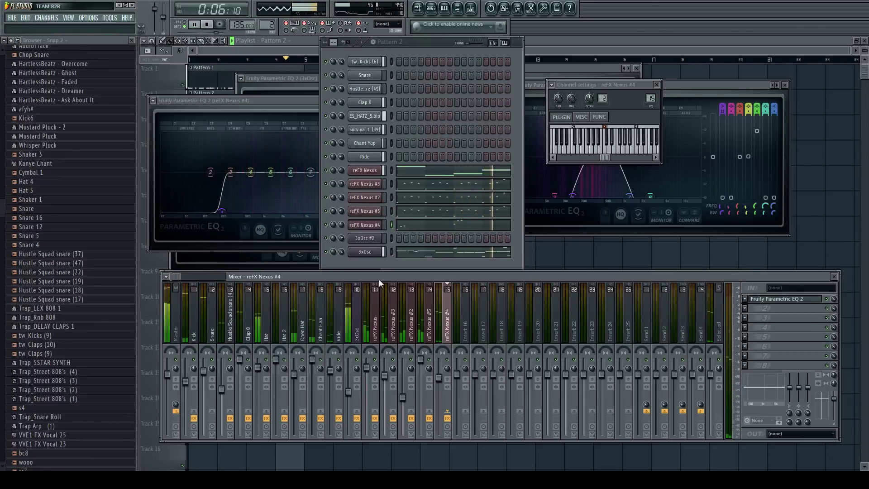
pyautogui.press('space')
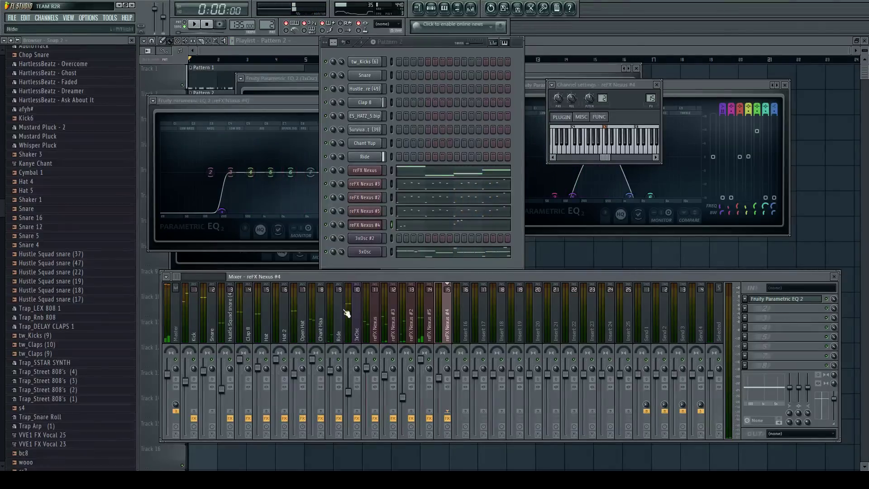